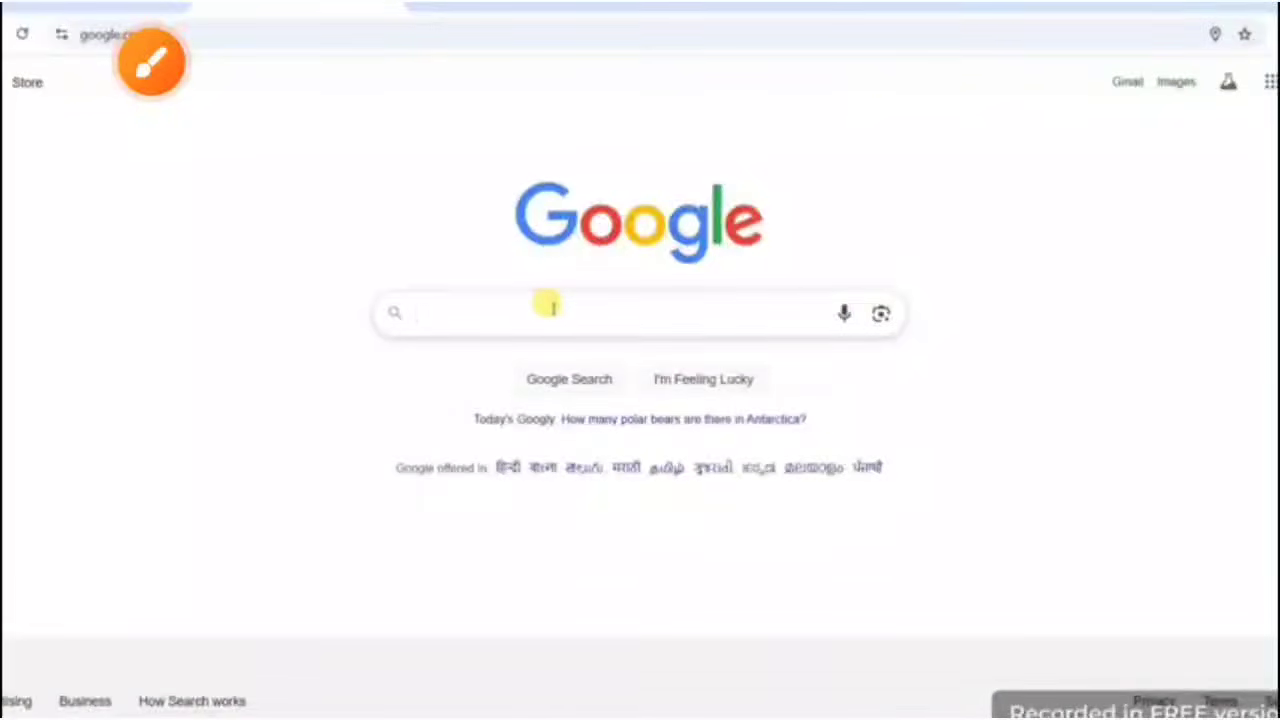
Search Google for "agristack assam" and open the Assam Farmer Registry site on AgriStack.gov.in
click(550, 306)
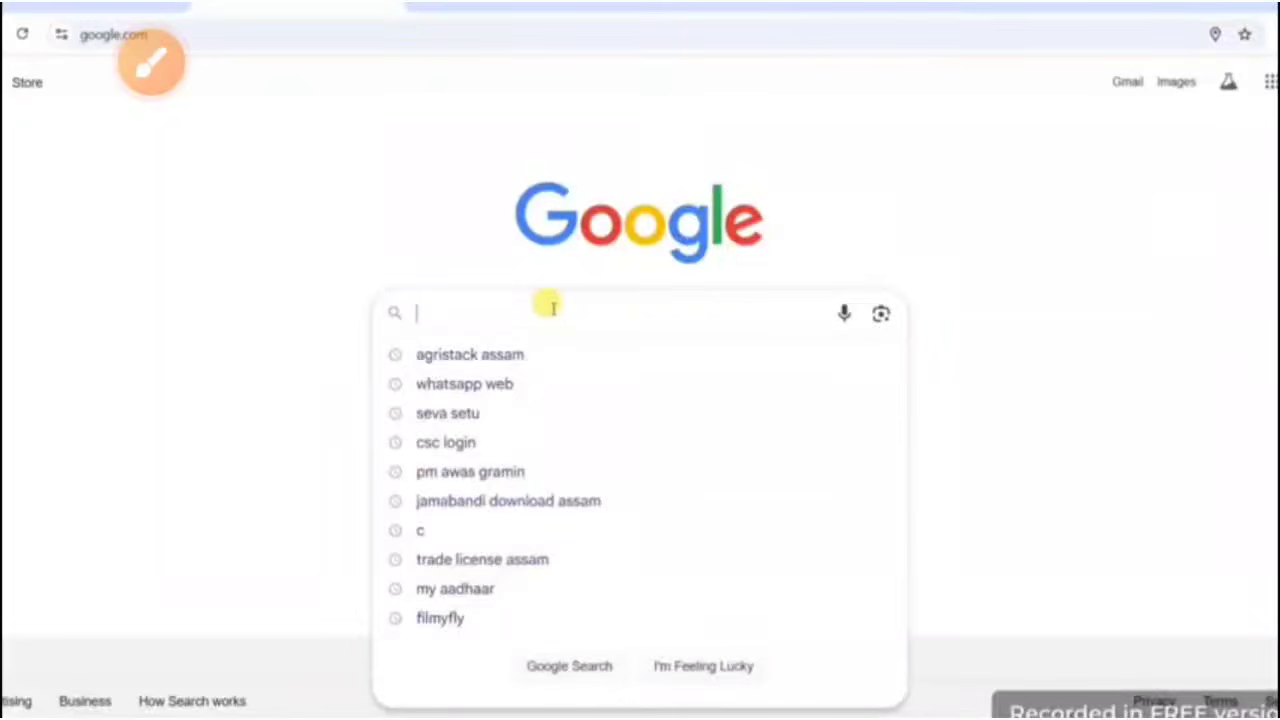
click(507, 355)
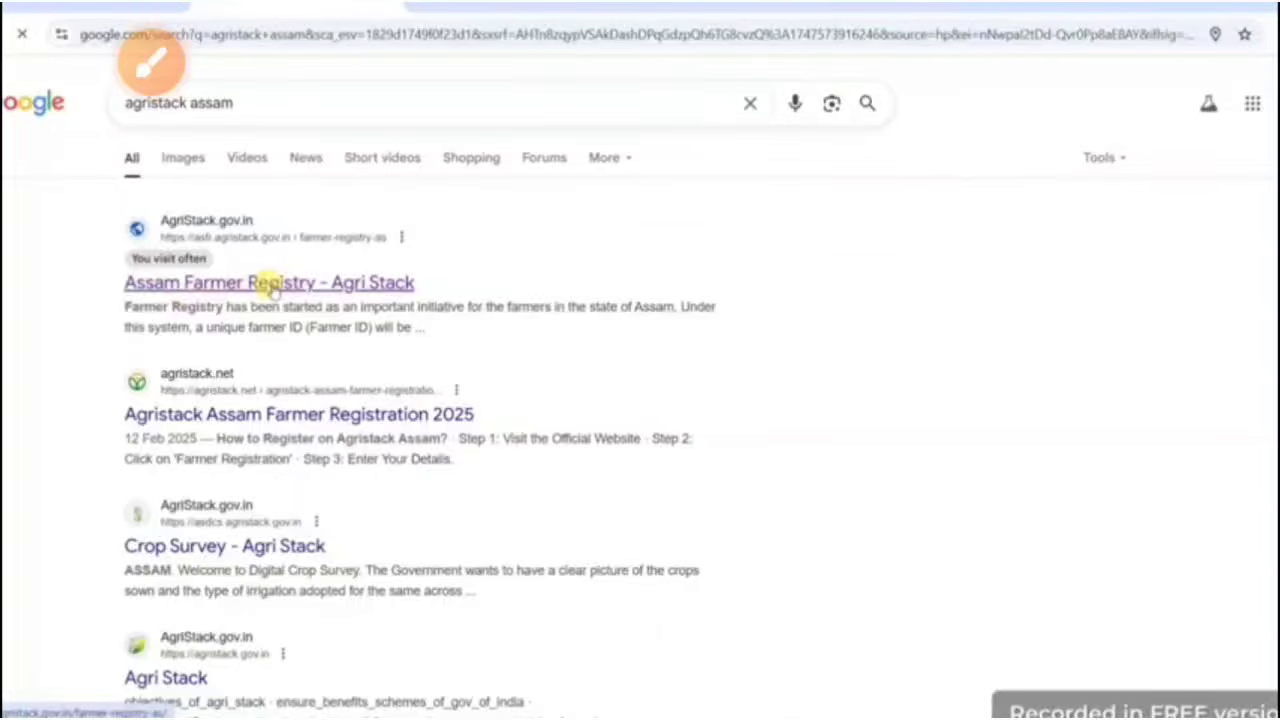
click(272, 284)
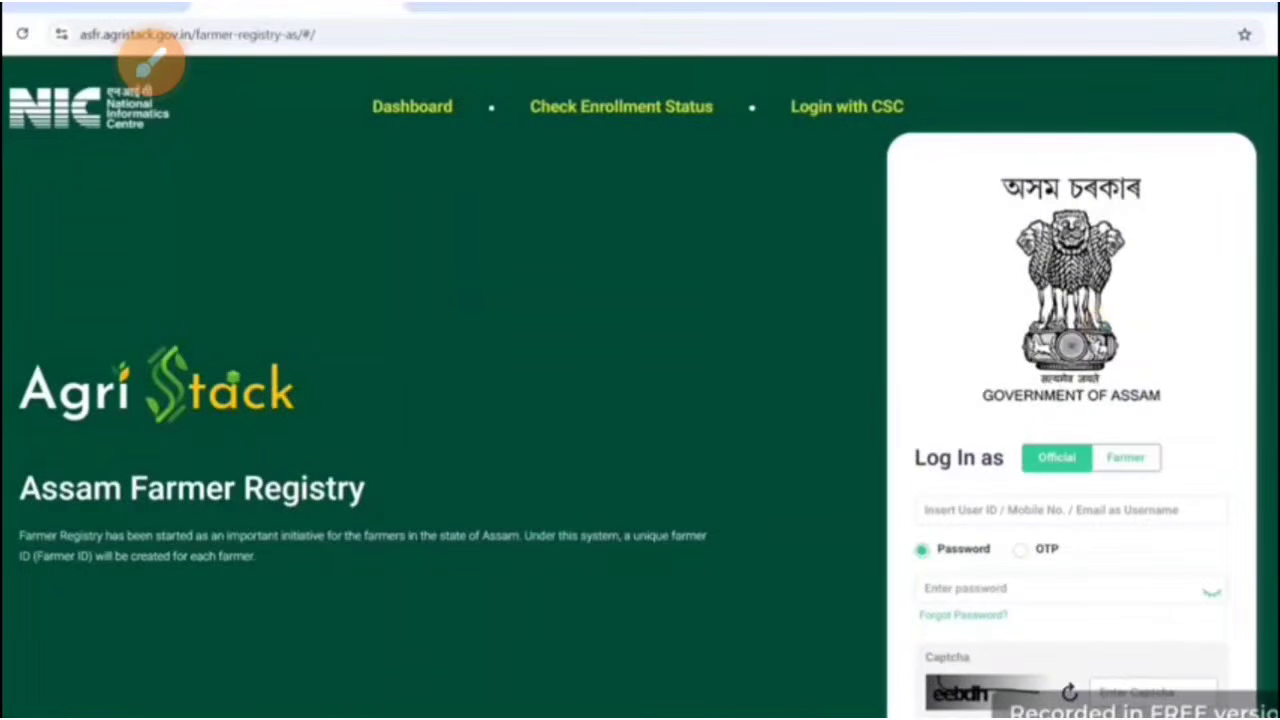
Start the CSC login for the Assam Farmer Registry and accept the mandatory guidelines for CSC VLEs
scroll(640, 386, down, 1)
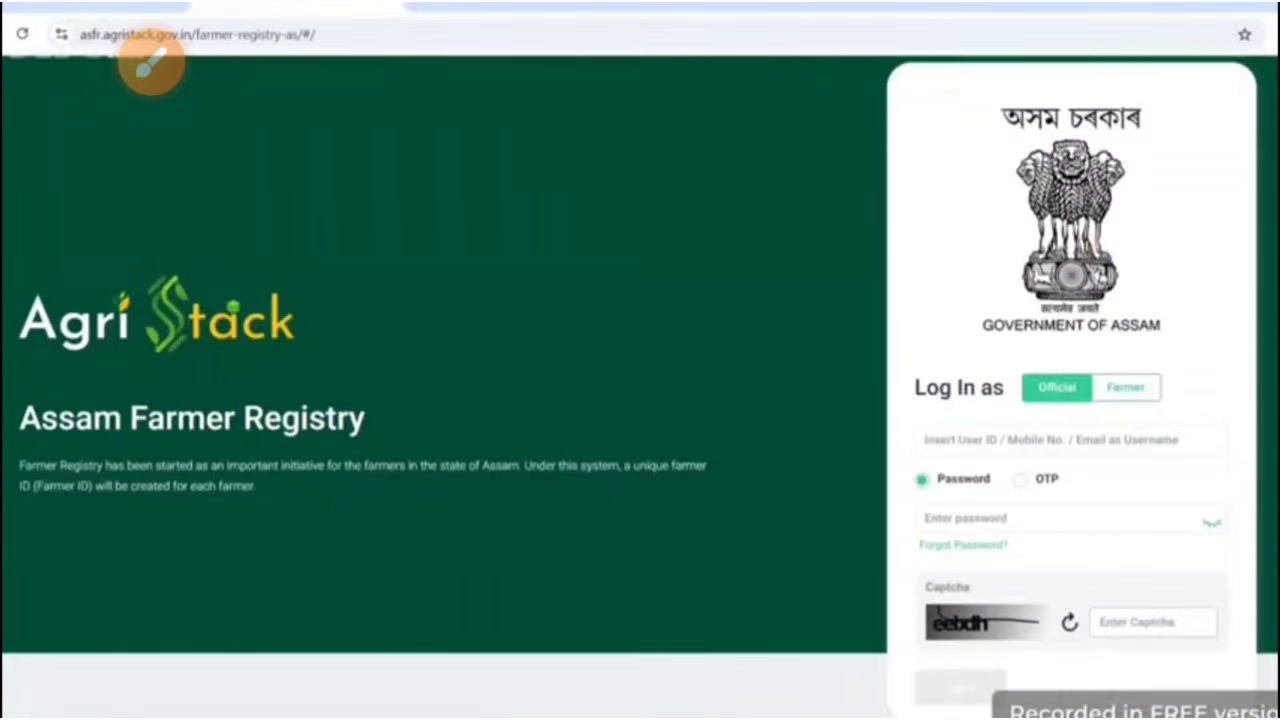
scroll(150, 62, up, 1)
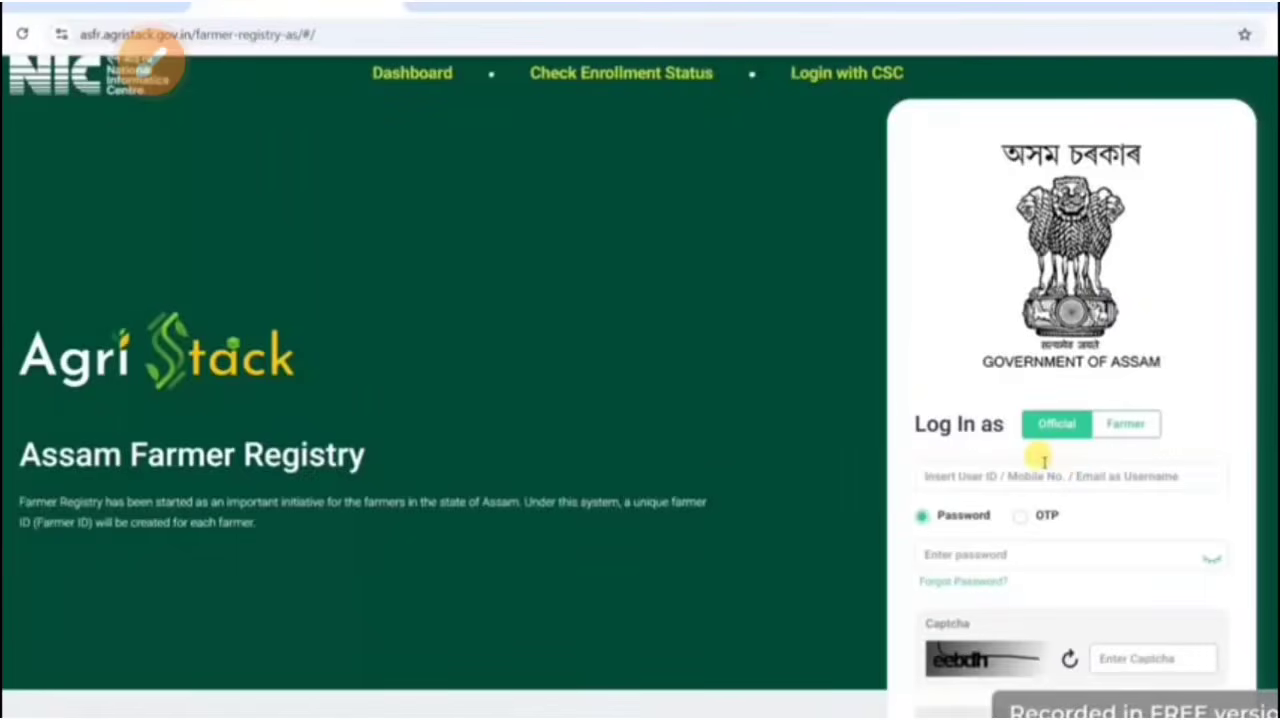
scroll(1037, 426, up, 1)
click(806, 106)
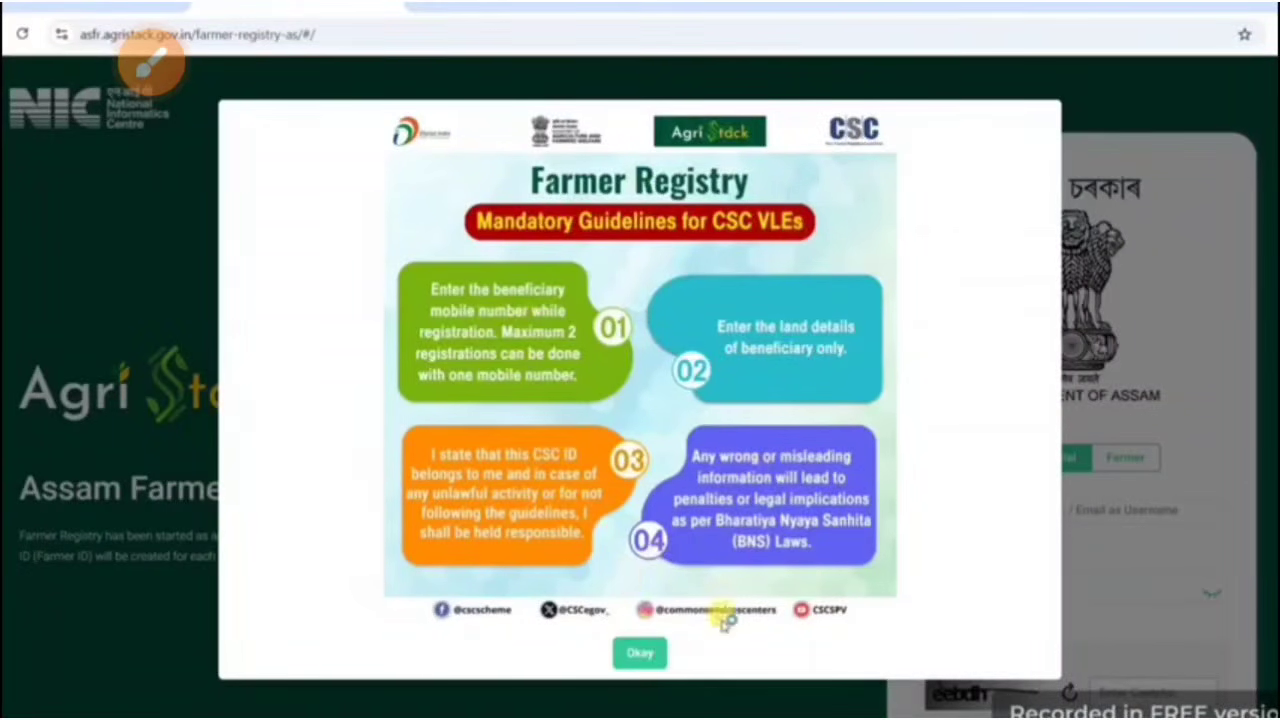
click(640, 653)
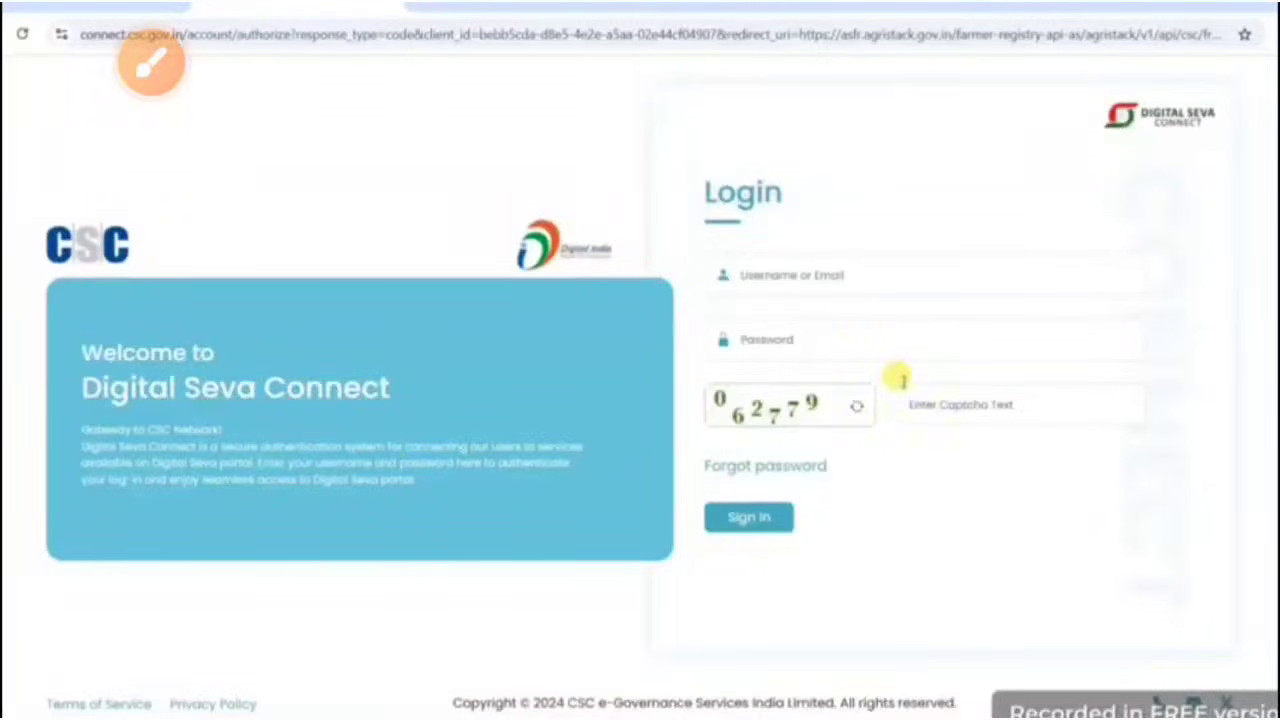
Sign in to Digital Seva Connect with the CSC username, the account password and the captcha text
click(820, 272)
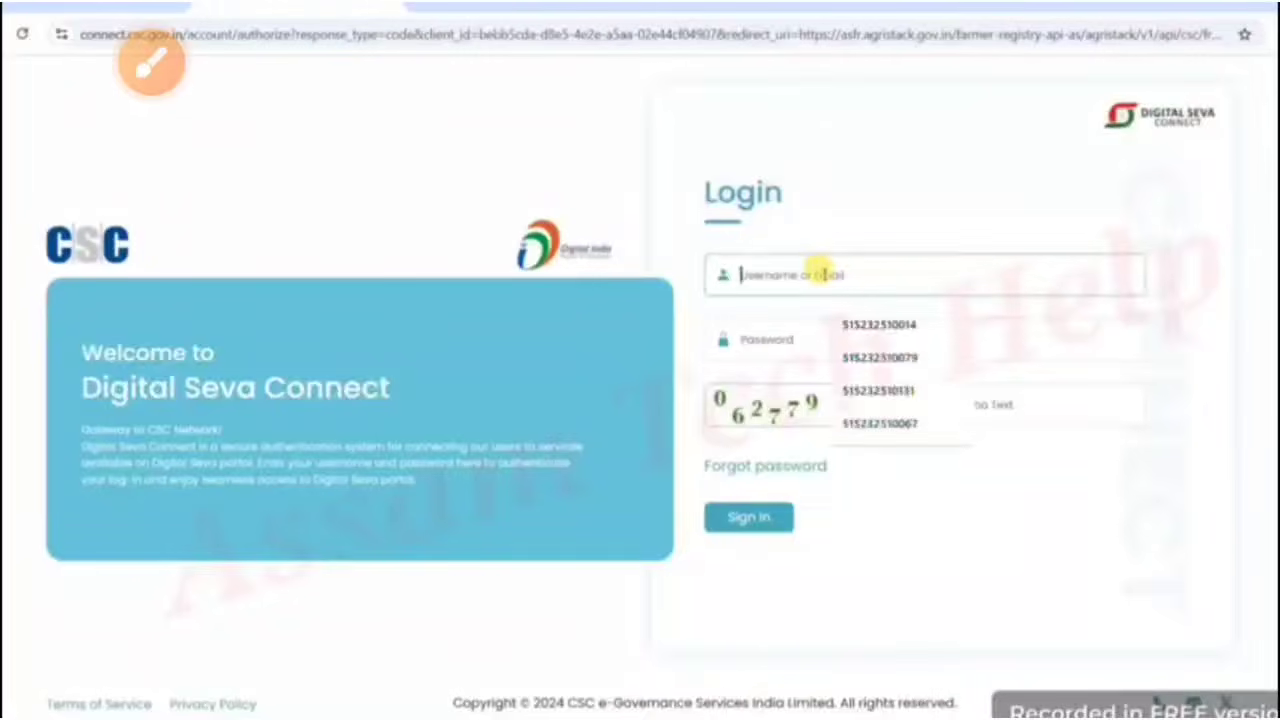
click(785, 330)
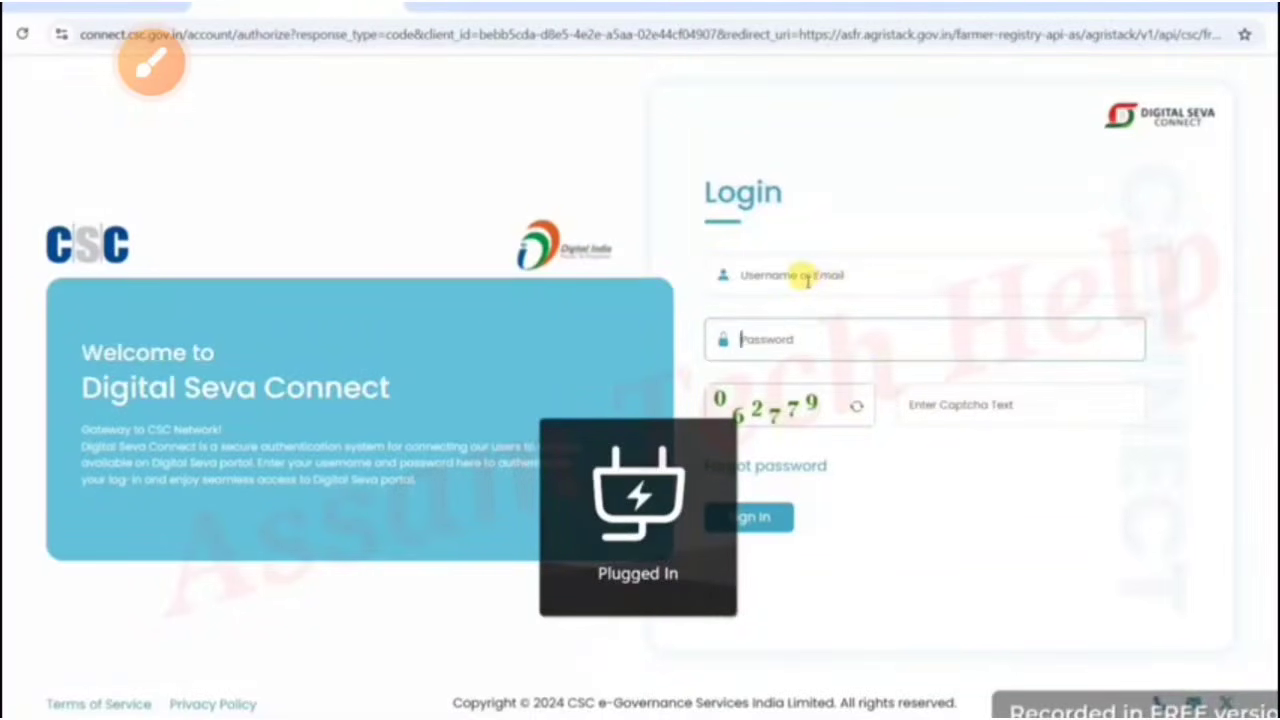
click(810, 280)
click(768, 340)
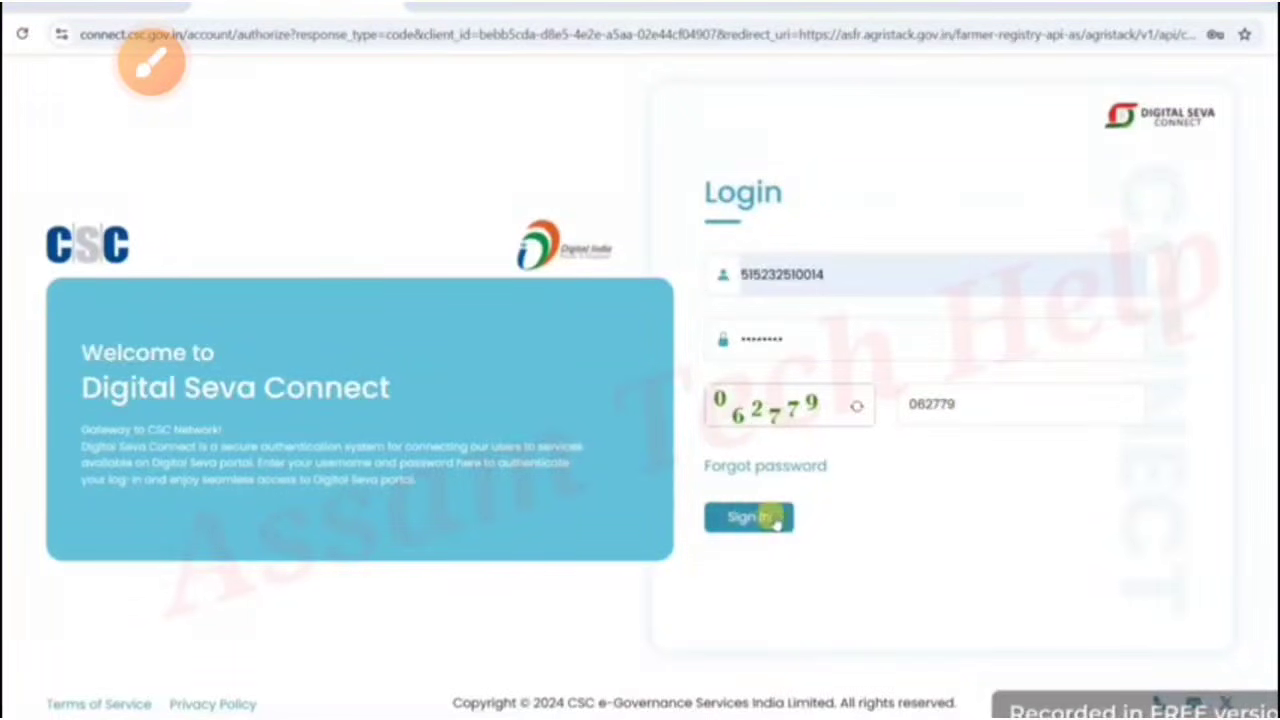
click(752, 522)
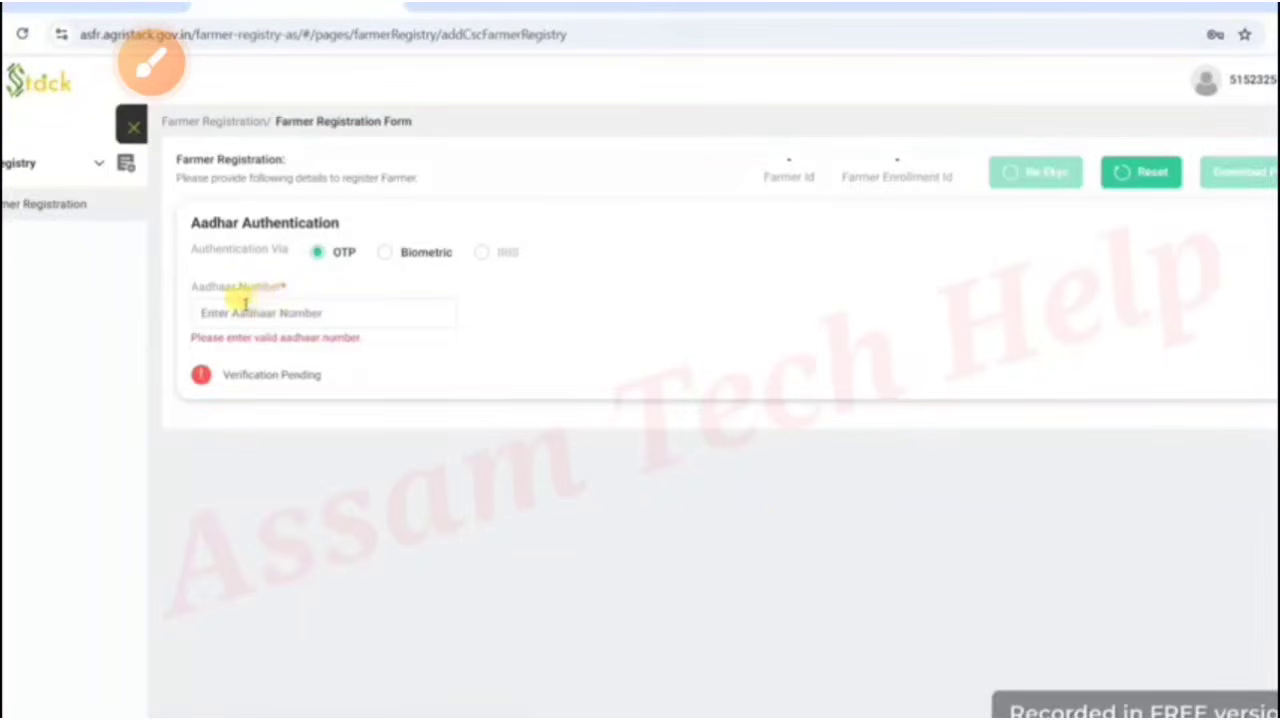
Authenticate the farmer via OTP by entering the farmer's Aadhaar number and the verification code
click(296, 309)
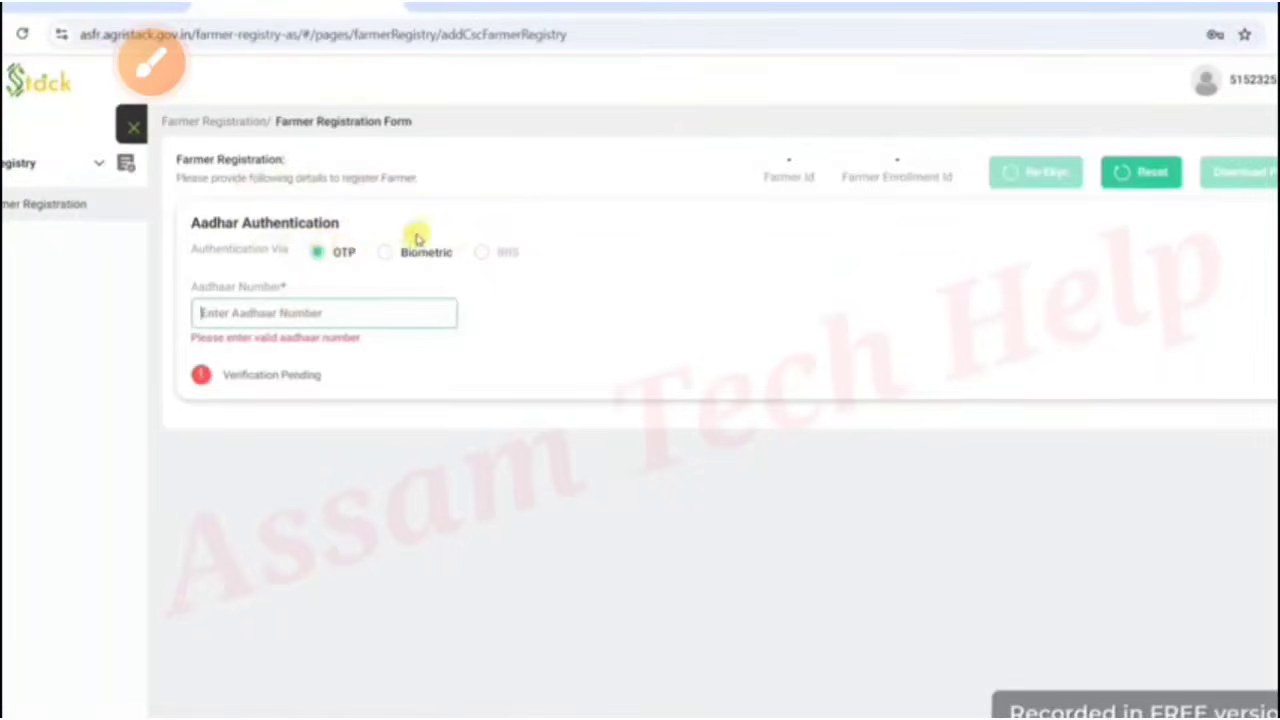
click(386, 252)
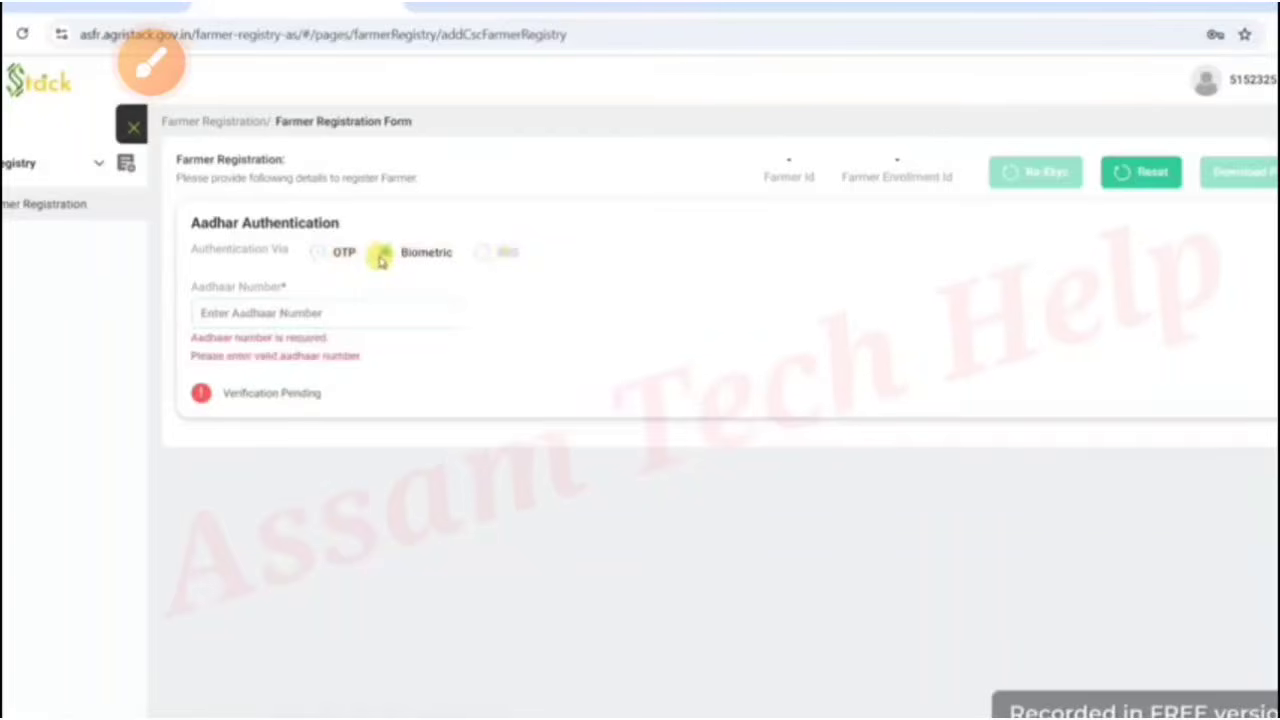
click(330, 256)
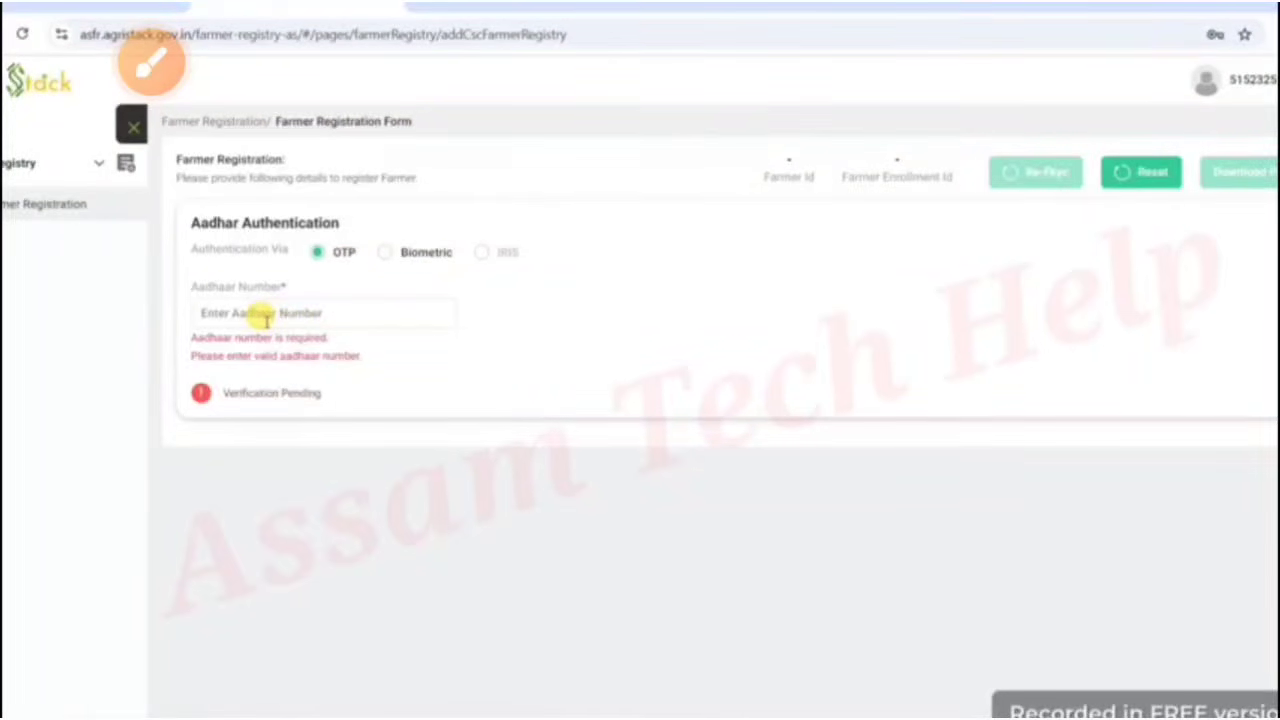
click(314, 316)
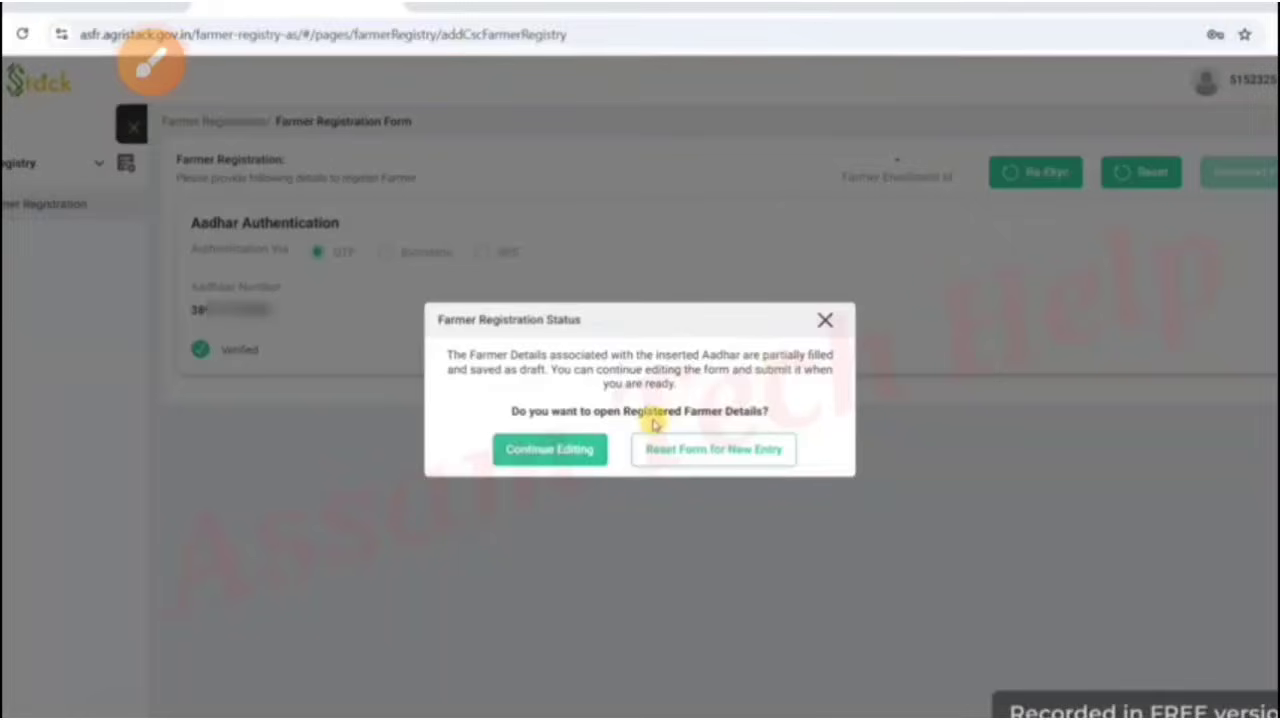
Continue editing the farmer's saved draft registration and skim through the form's sections
click(562, 451)
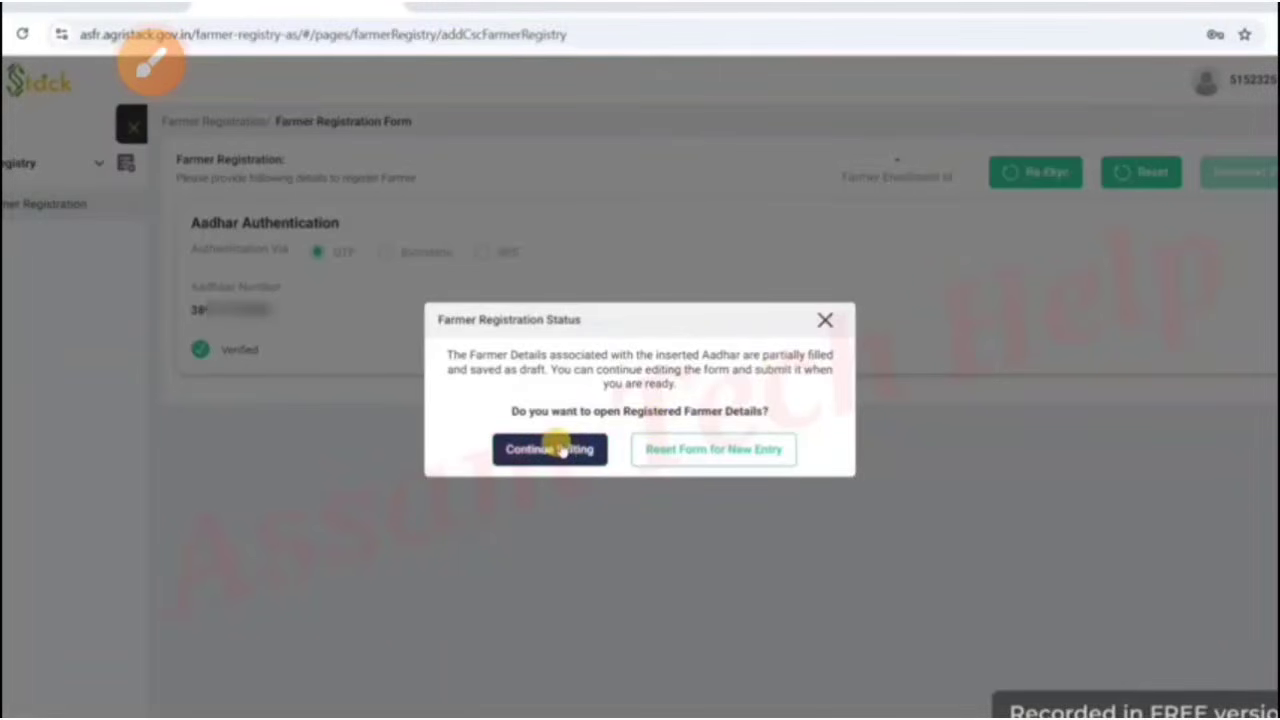
click(562, 451)
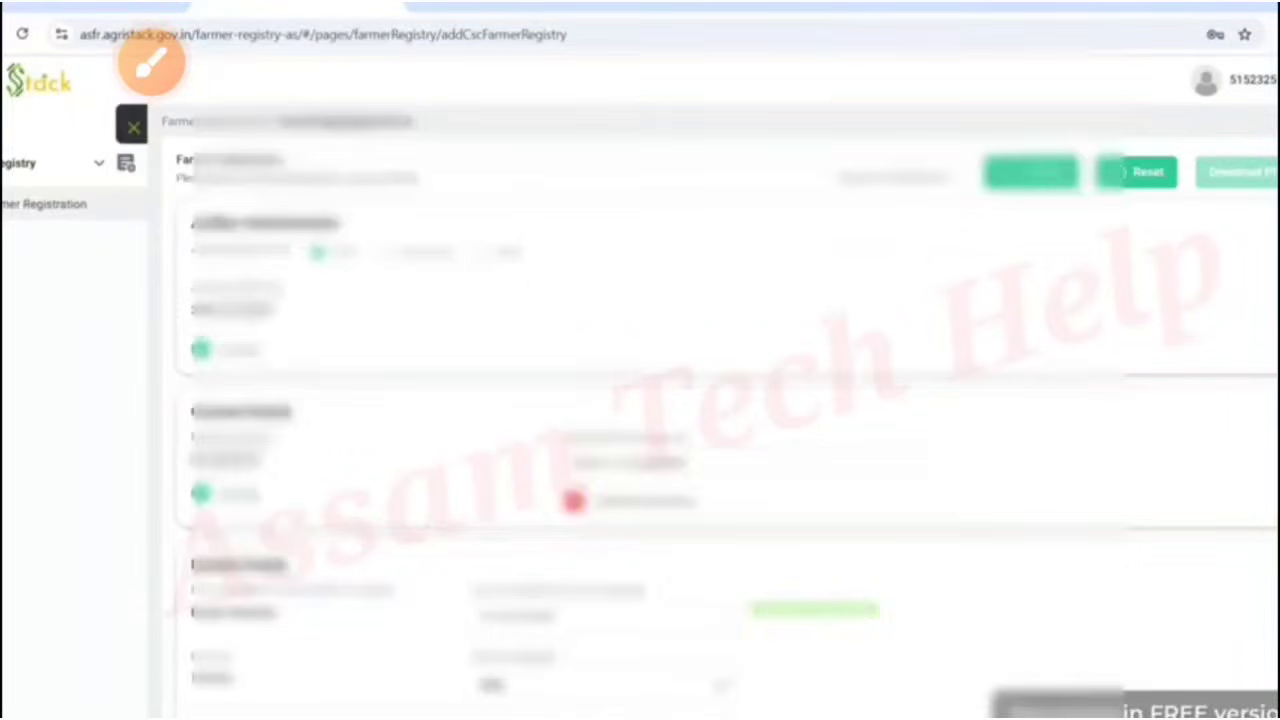
scroll(700, 400, down, 15)
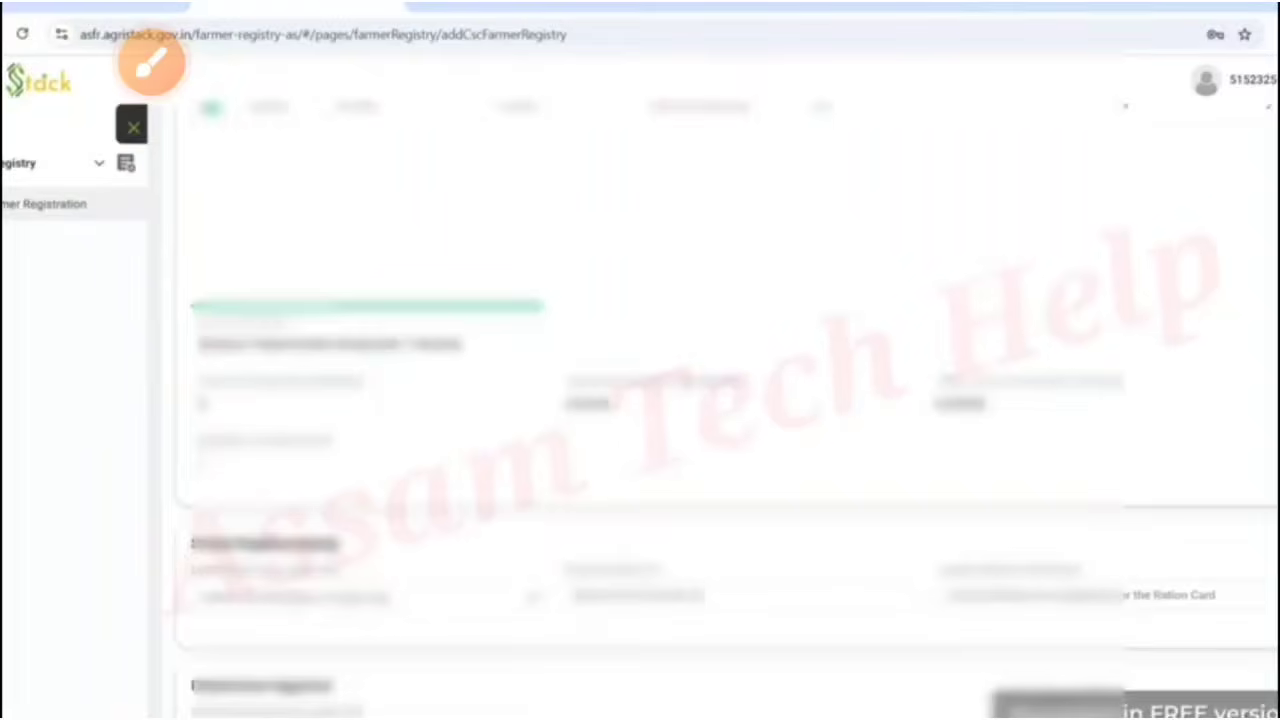
scroll(700, 400, up, 10)
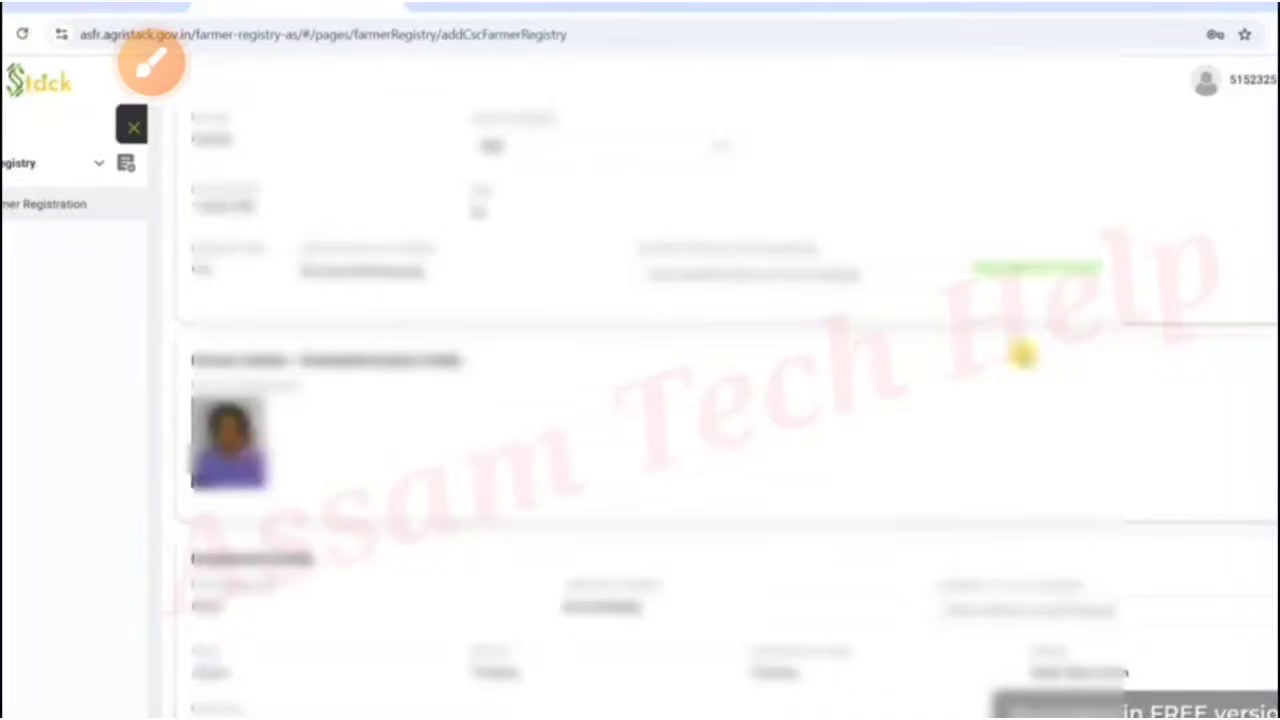
scroll(1145, 209, up, 6)
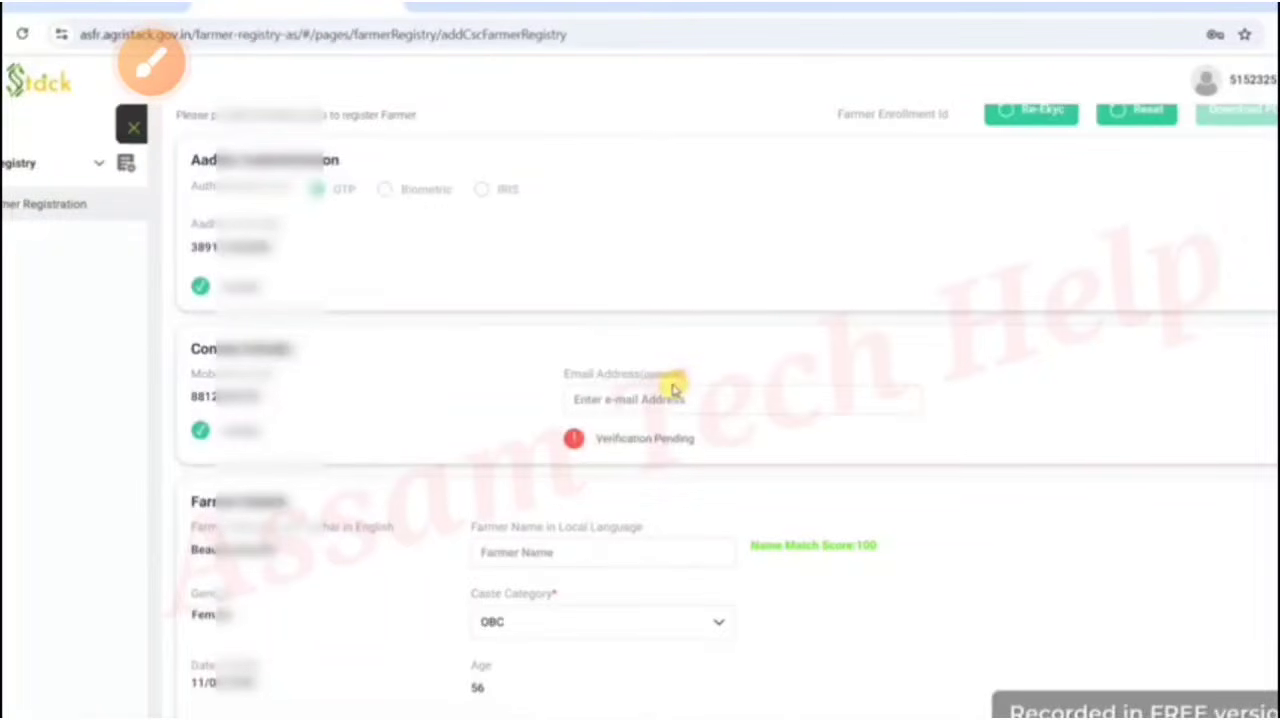
Review the contact and farmer details, including the optional e-mail, the local-language name fields and the caste category options
click(643, 395)
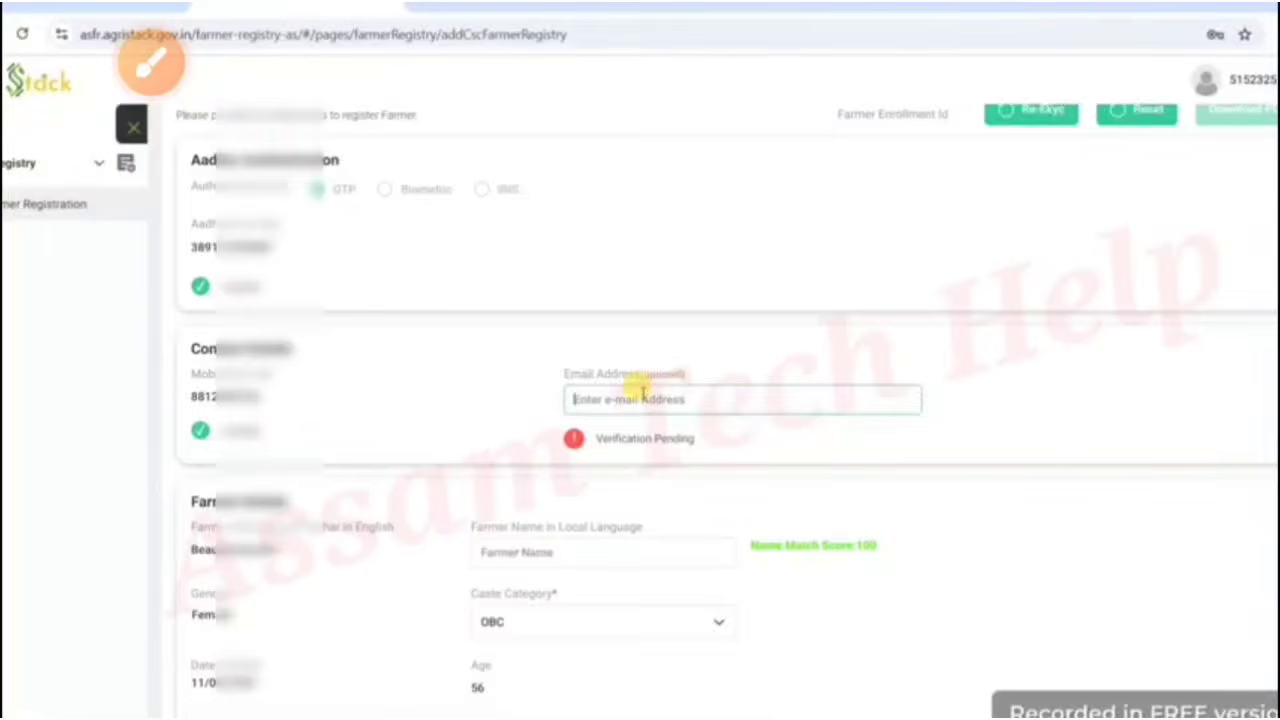
scroll(1050, 393, down, 3)
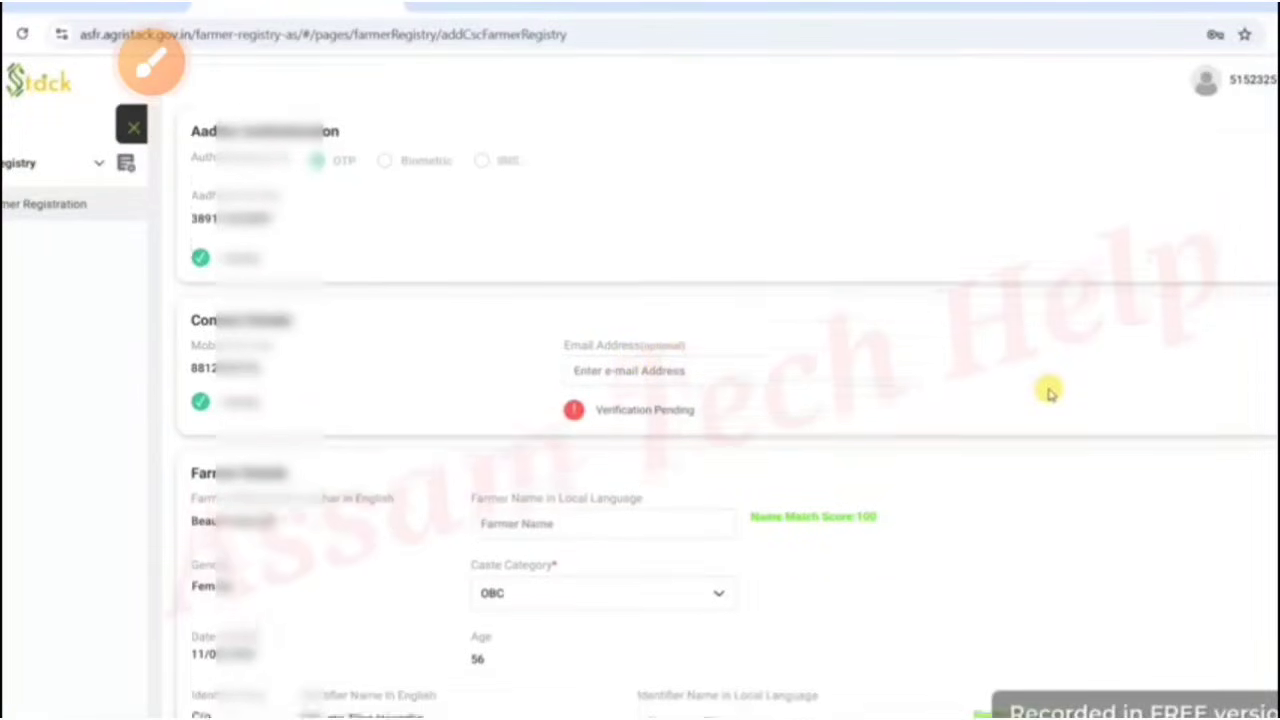
scroll(1050, 393, down, 1)
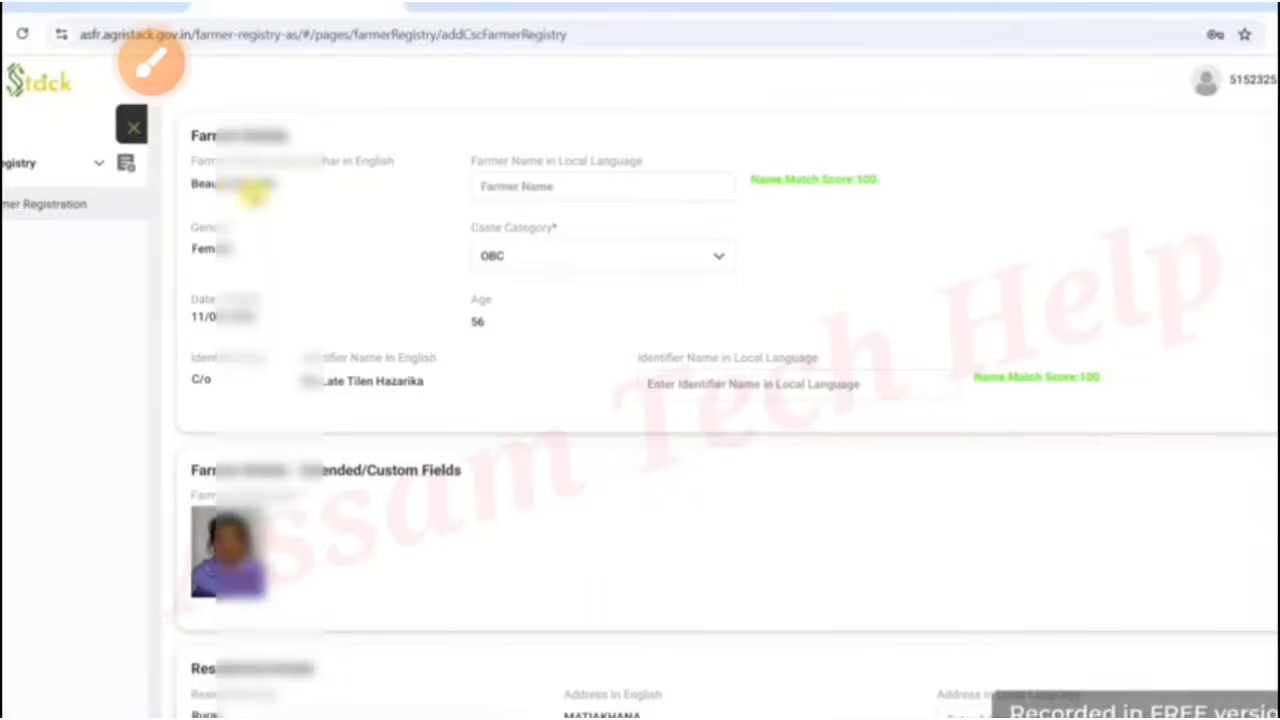
click(530, 189)
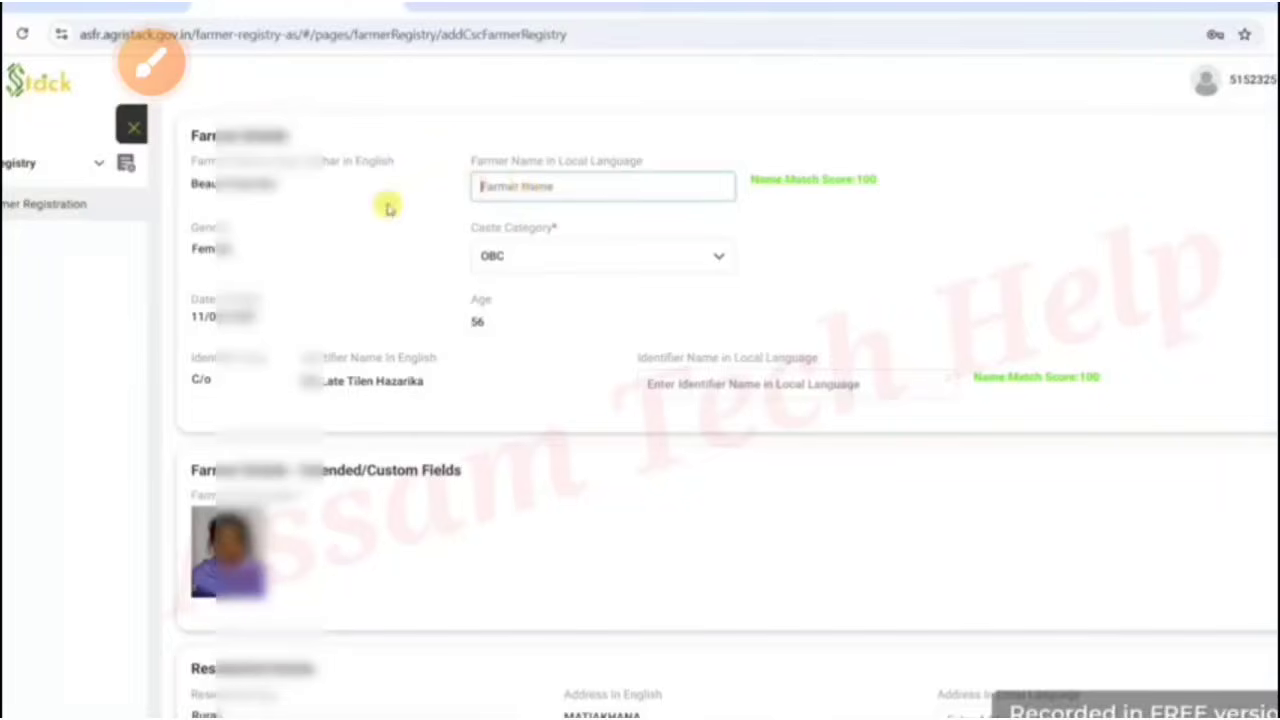
click(532, 258)
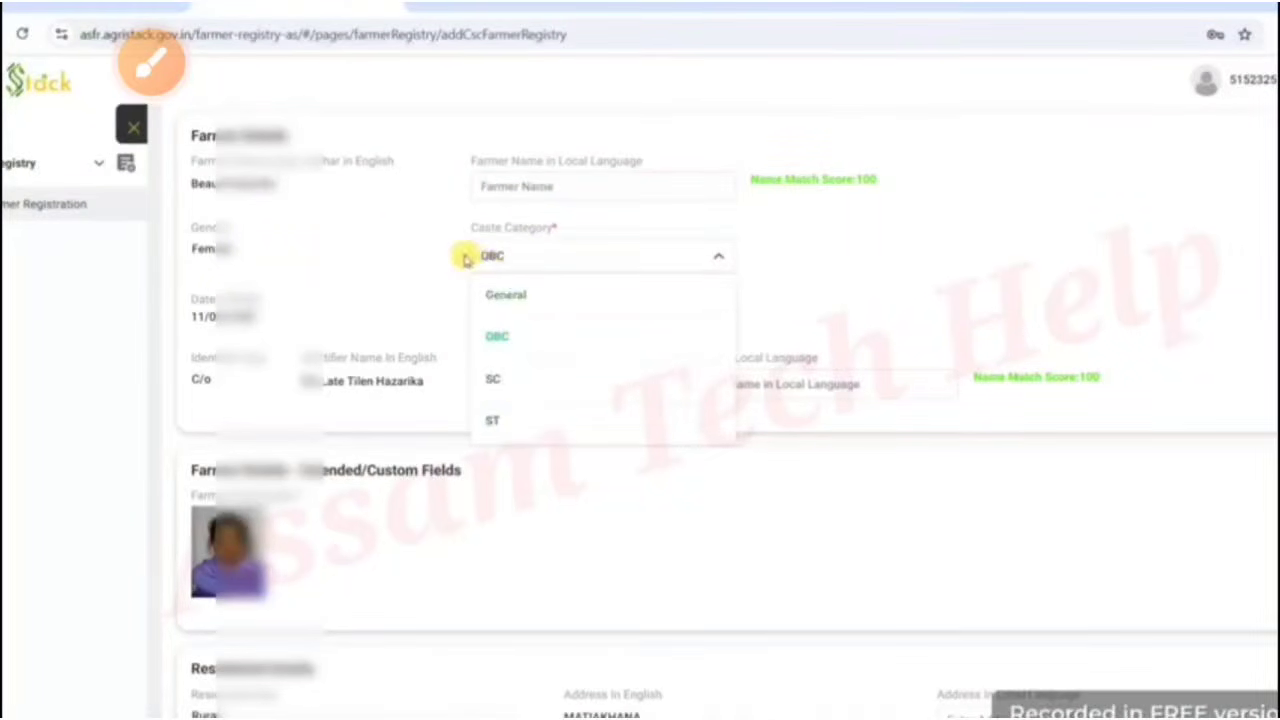
click(426, 260)
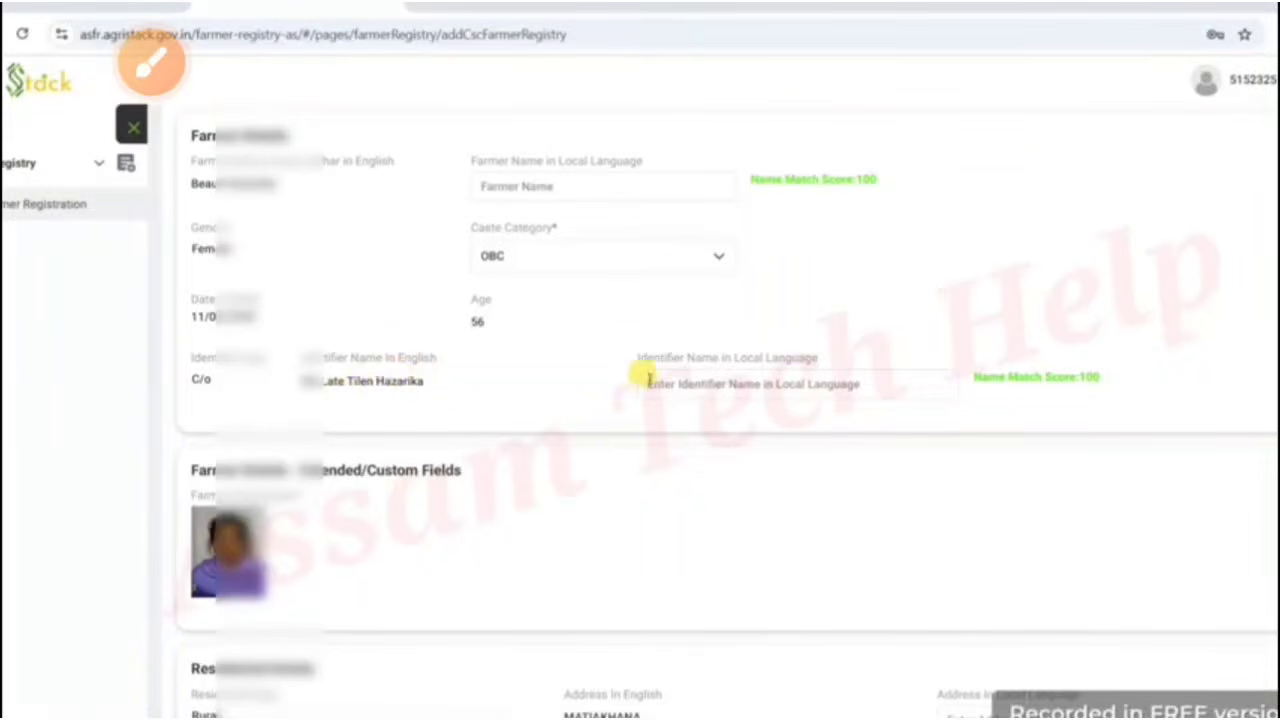
click(746, 382)
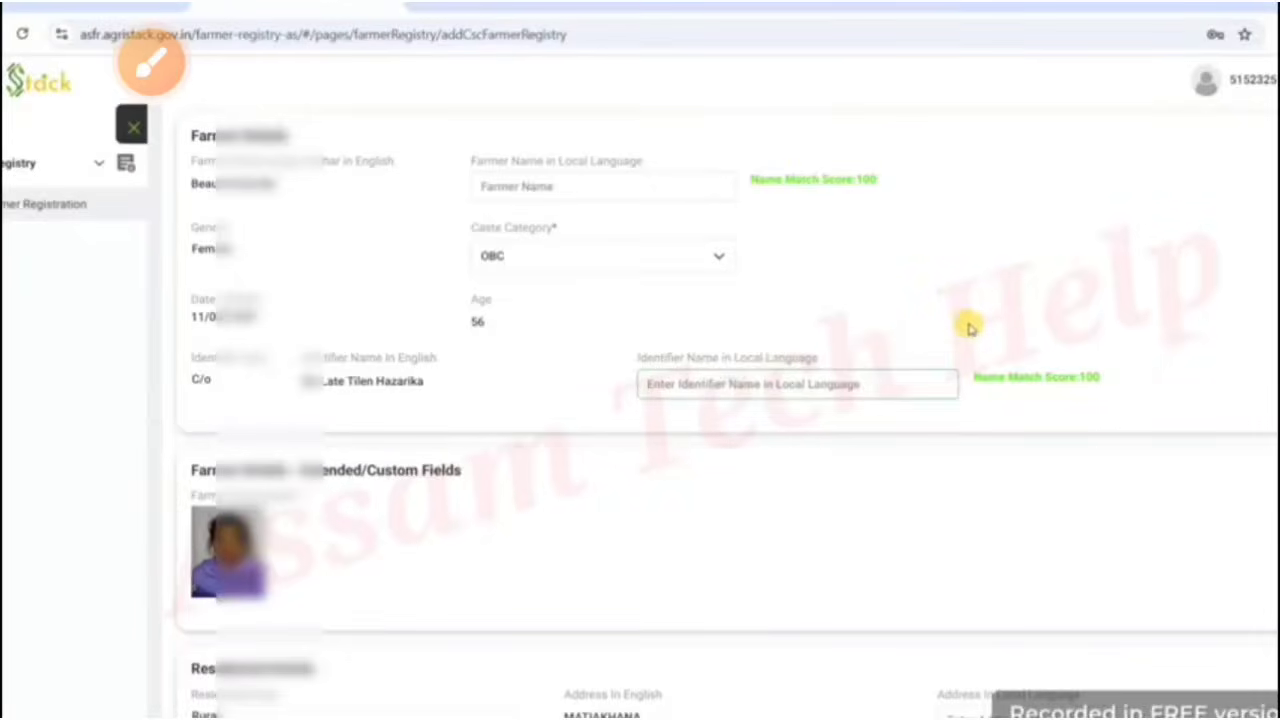
click(1116, 315)
Review the residential details and check the farmer type options under the land ownership details
scroll(1116, 315, down, 3)
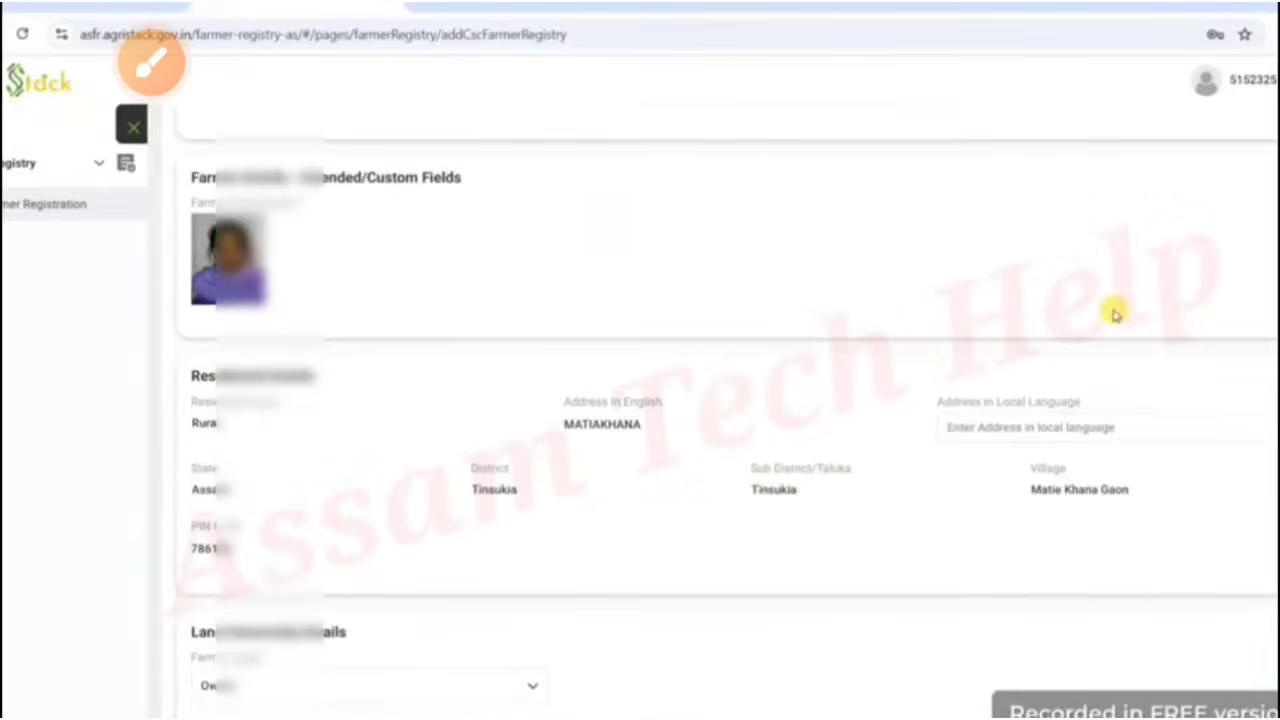
scroll(1116, 315, down, 1)
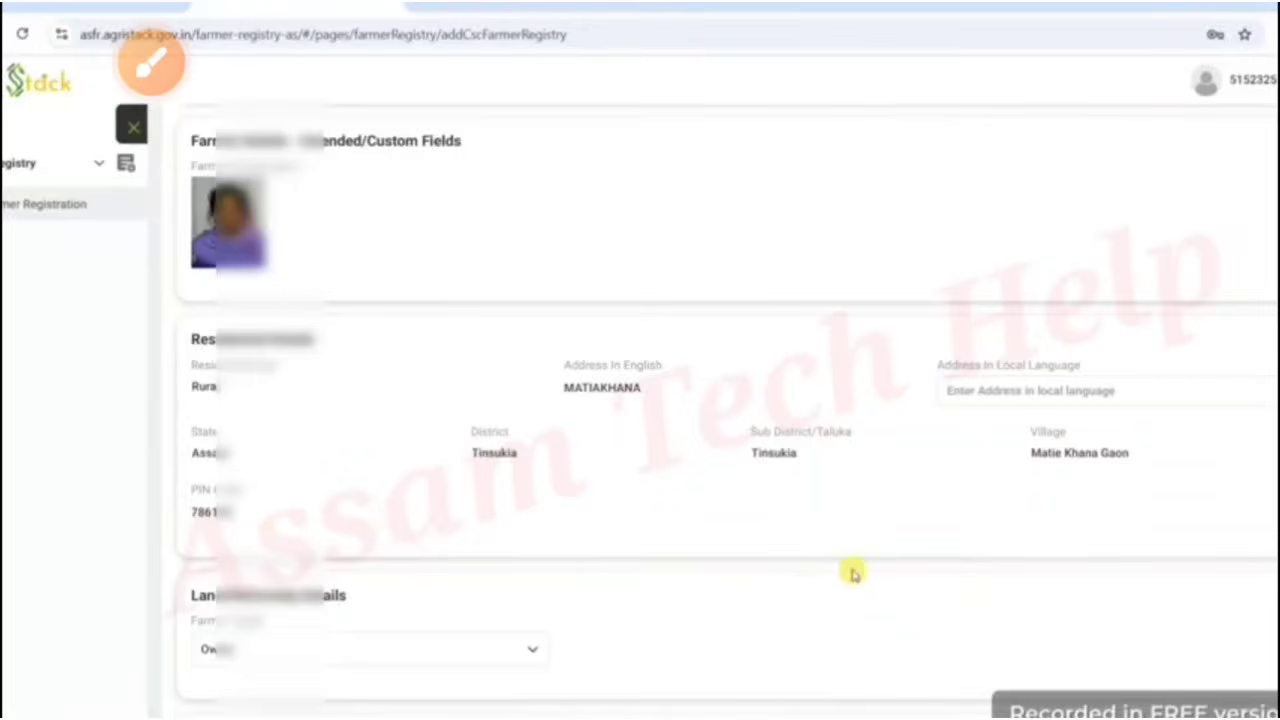
scroll(880, 580, down, 5)
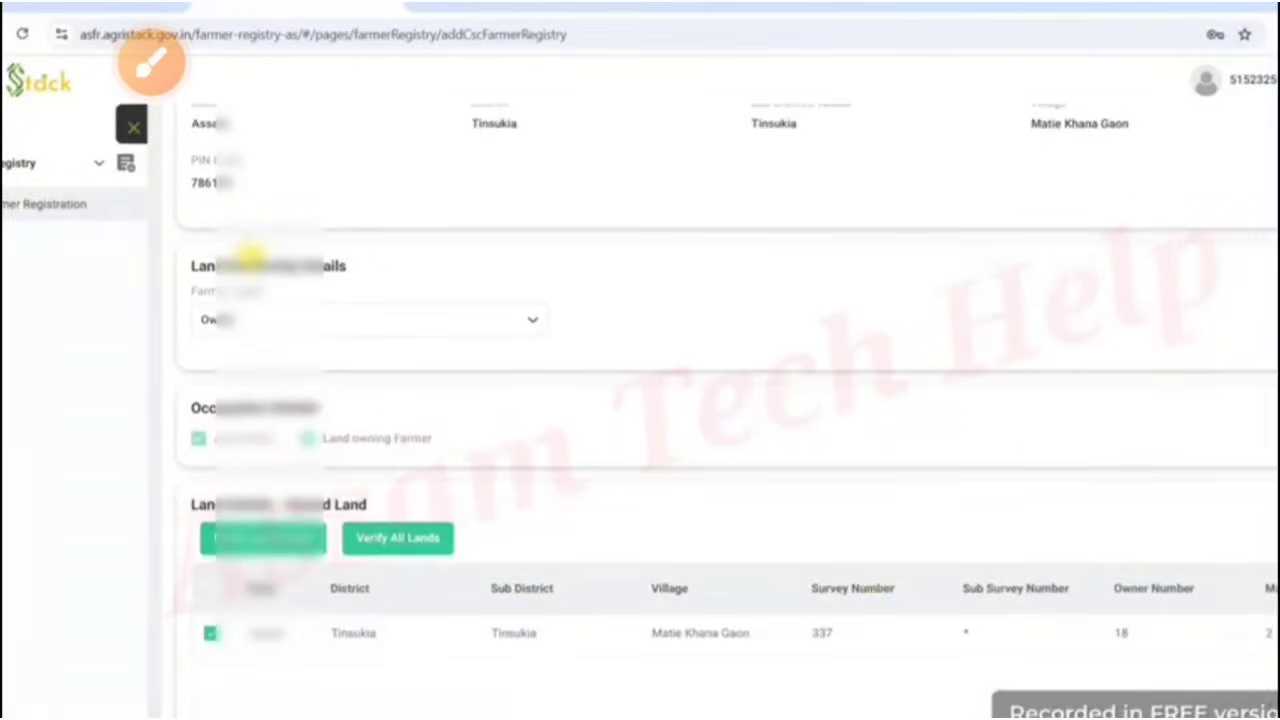
click(364, 320)
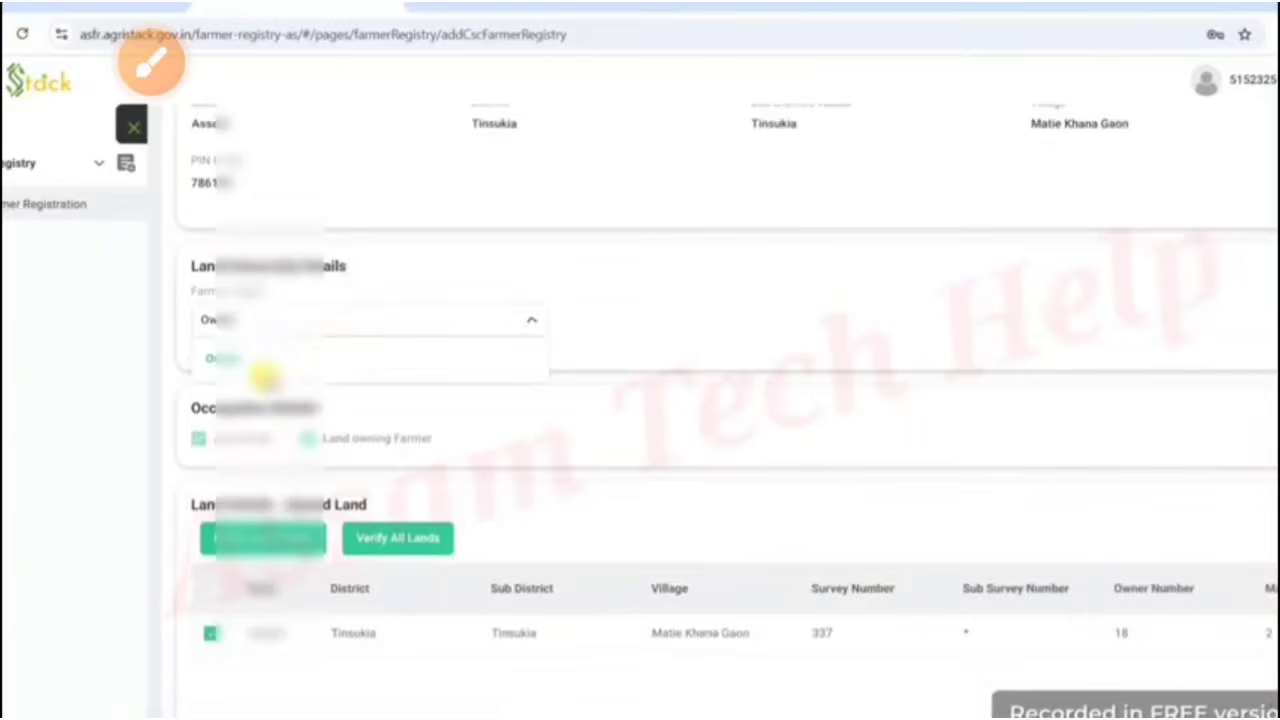
click(690, 328)
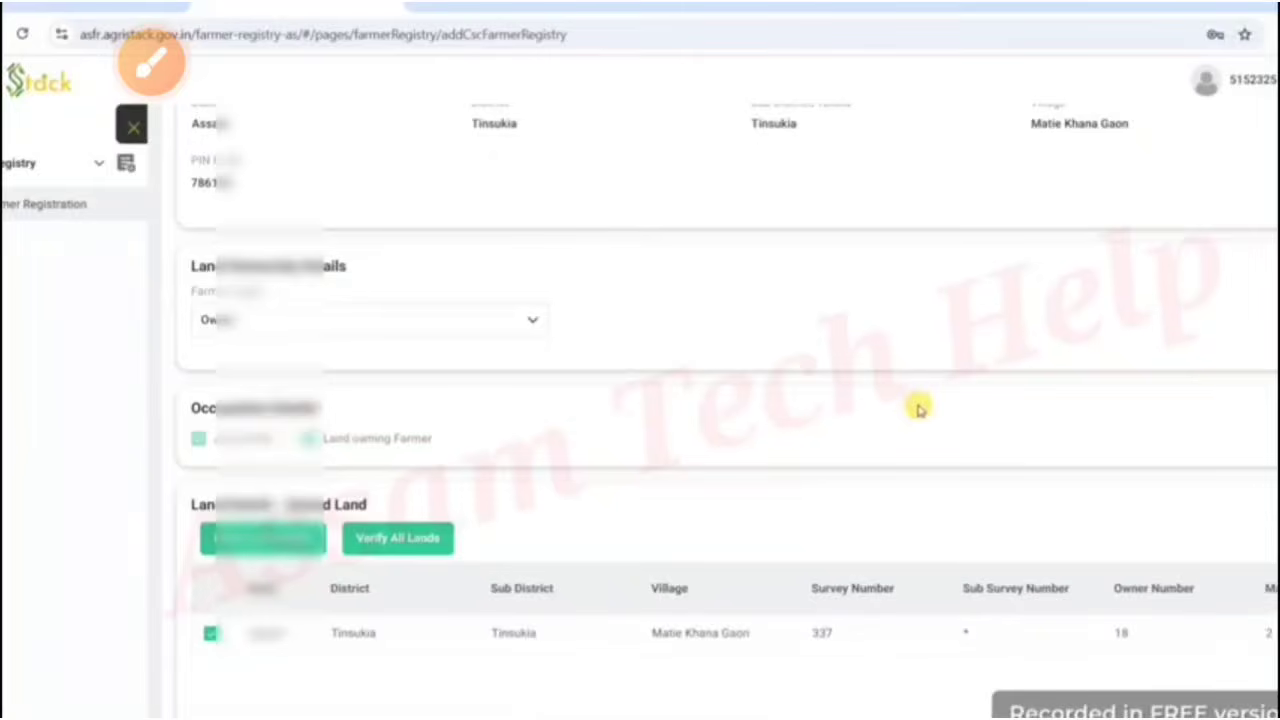
Review the occupation and owned land details, through to the social registry, department approval and farmer consent sections
scroll(954, 350, down, 3)
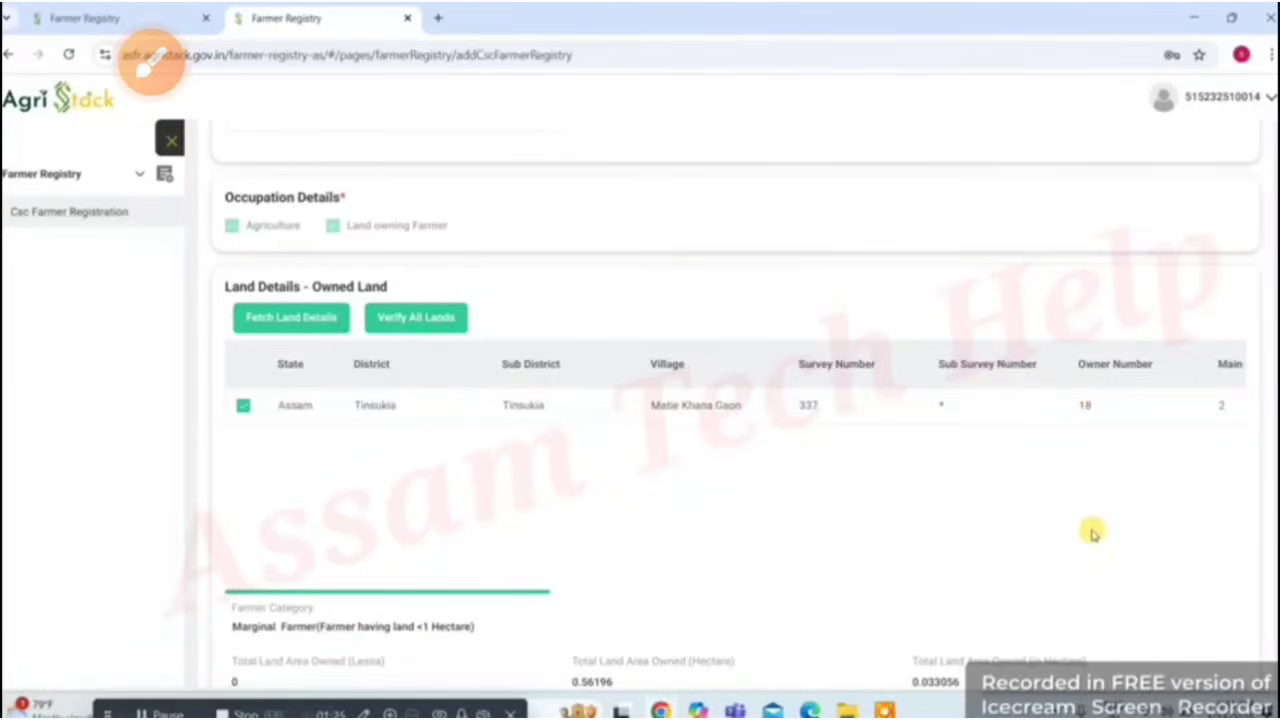
scroll(1092, 534, down, 3)
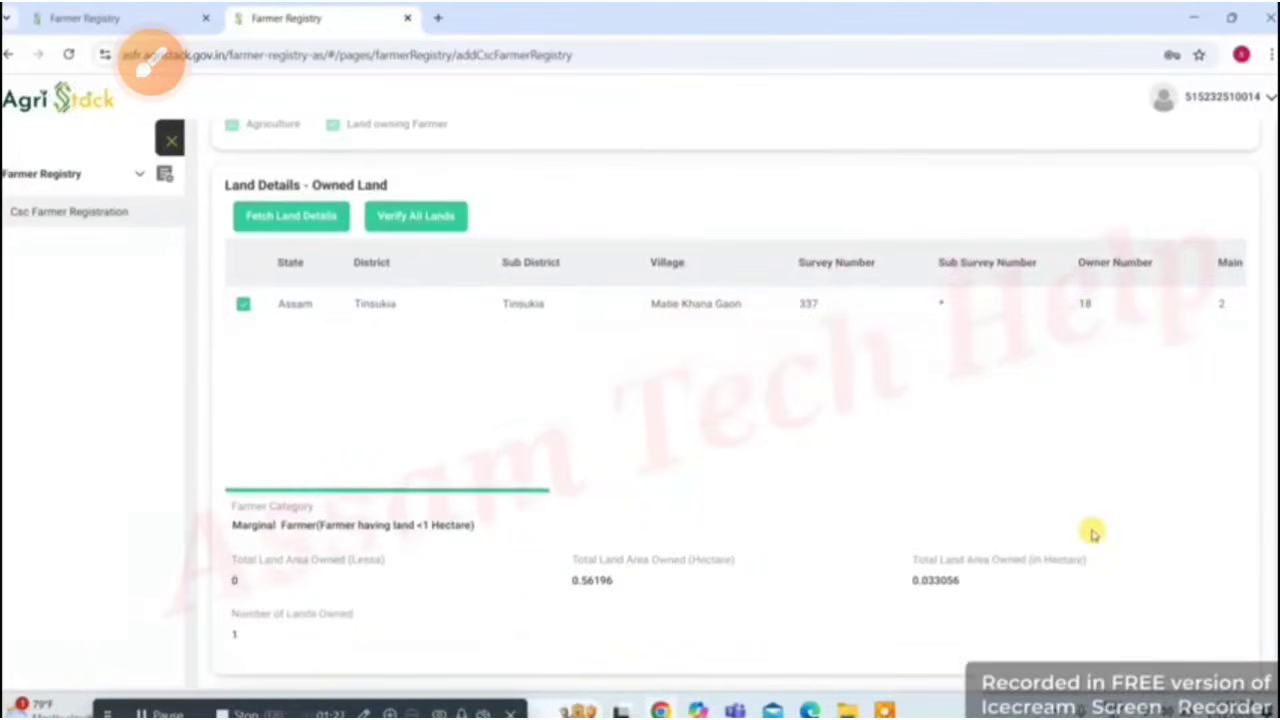
scroll(1092, 534, down, 3)
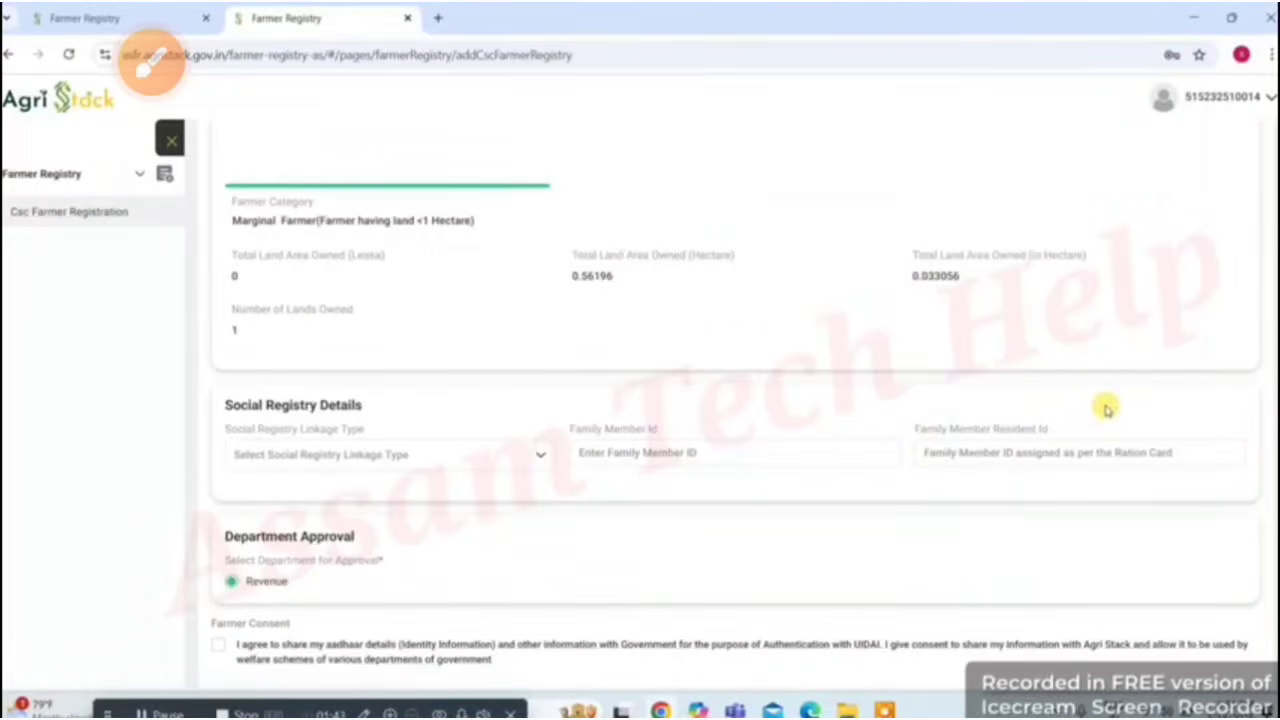
Accept the farmer consent and the operator declaration, keeping Revenue as the approving department, and save the registration form
scroll(1107, 409, down, 1)
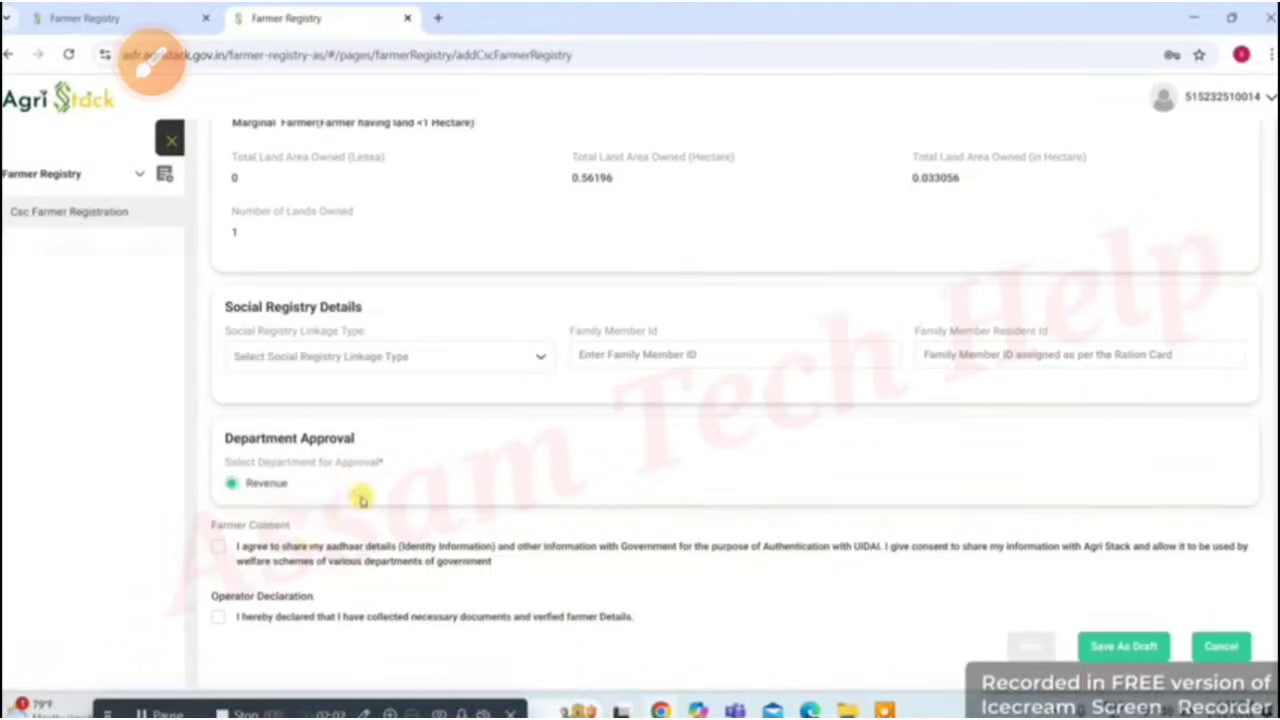
click(219, 548)
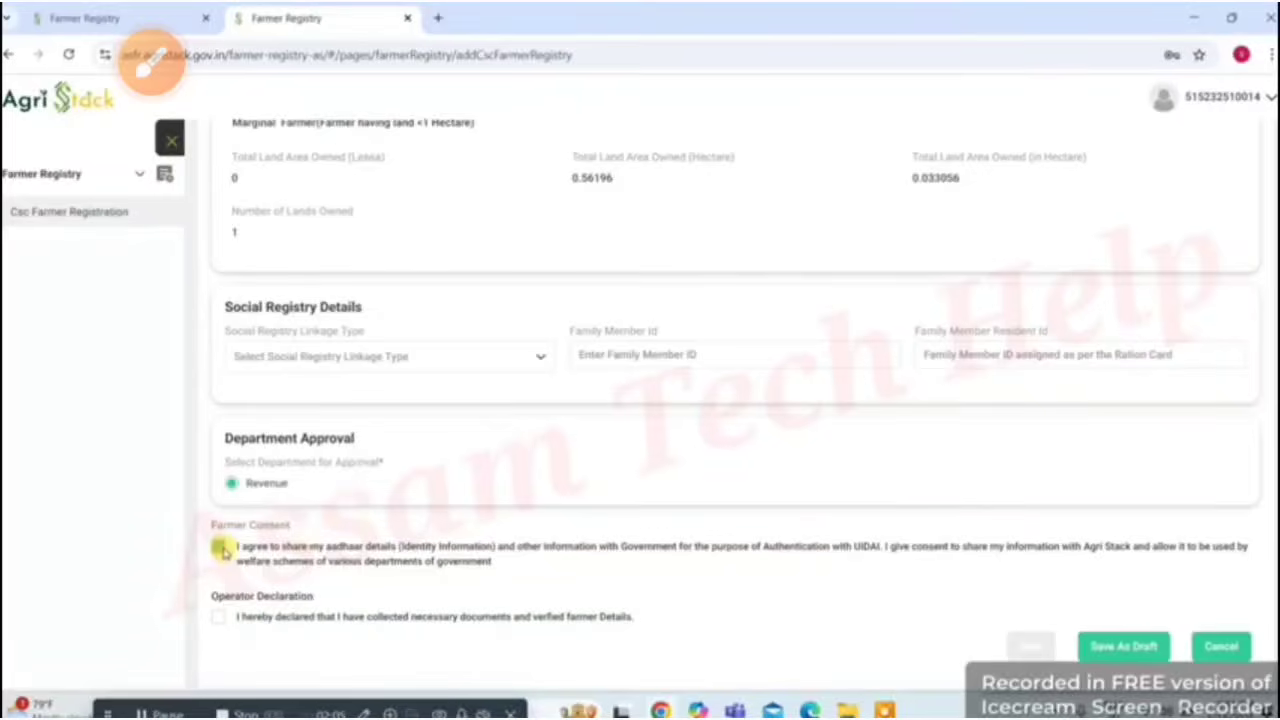
click(218, 619)
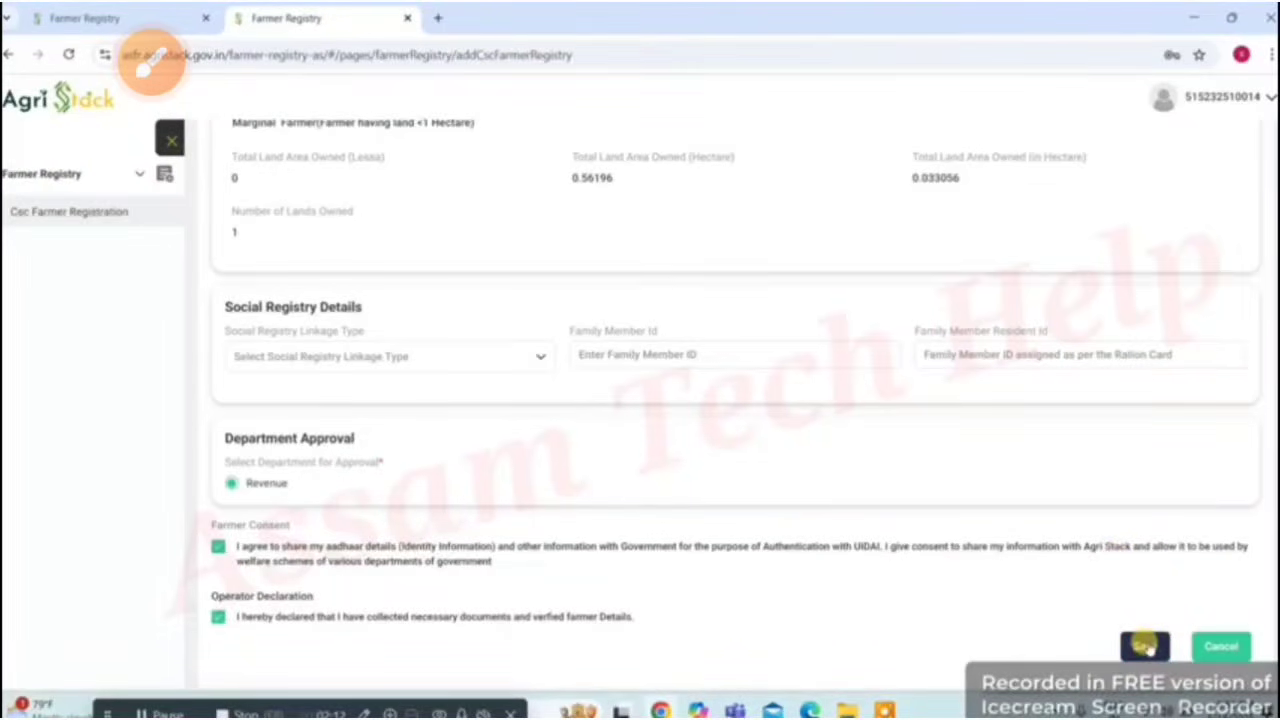
click(1146, 648)
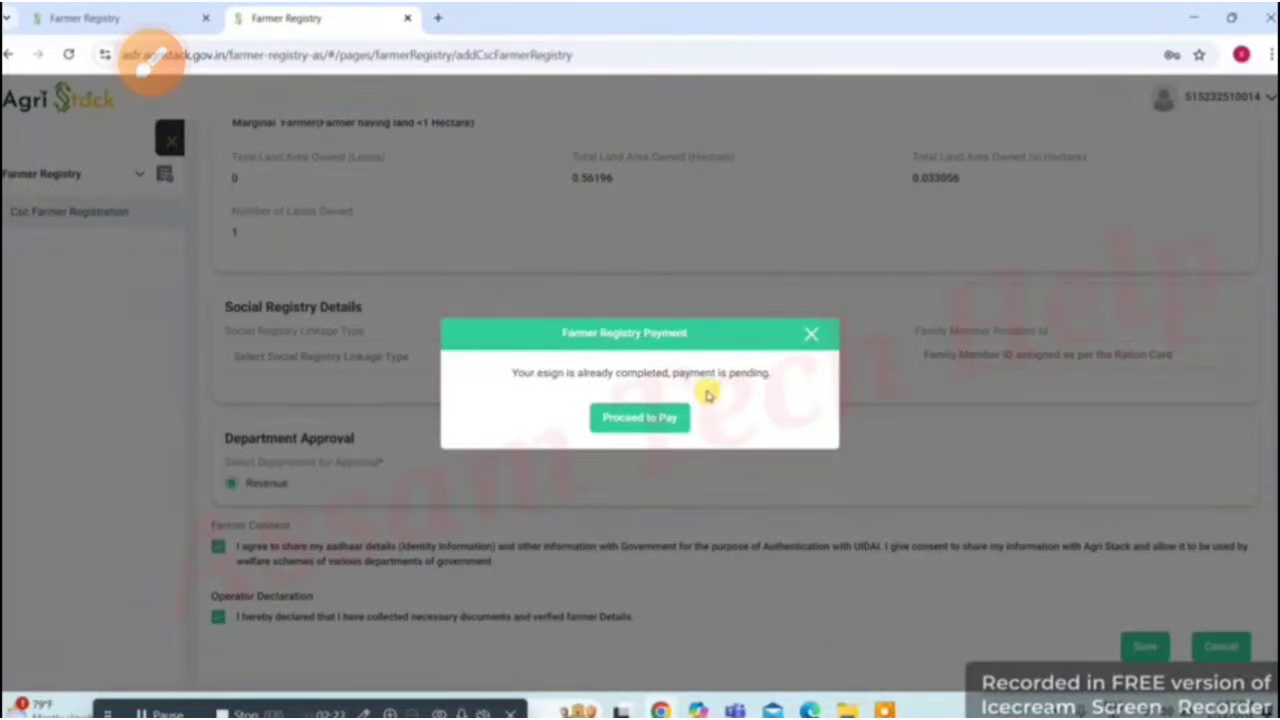
Pay the pending registration fee from the CSC wallet, authorising it with the account password and the 6-digit wallet PIN
click(660, 420)
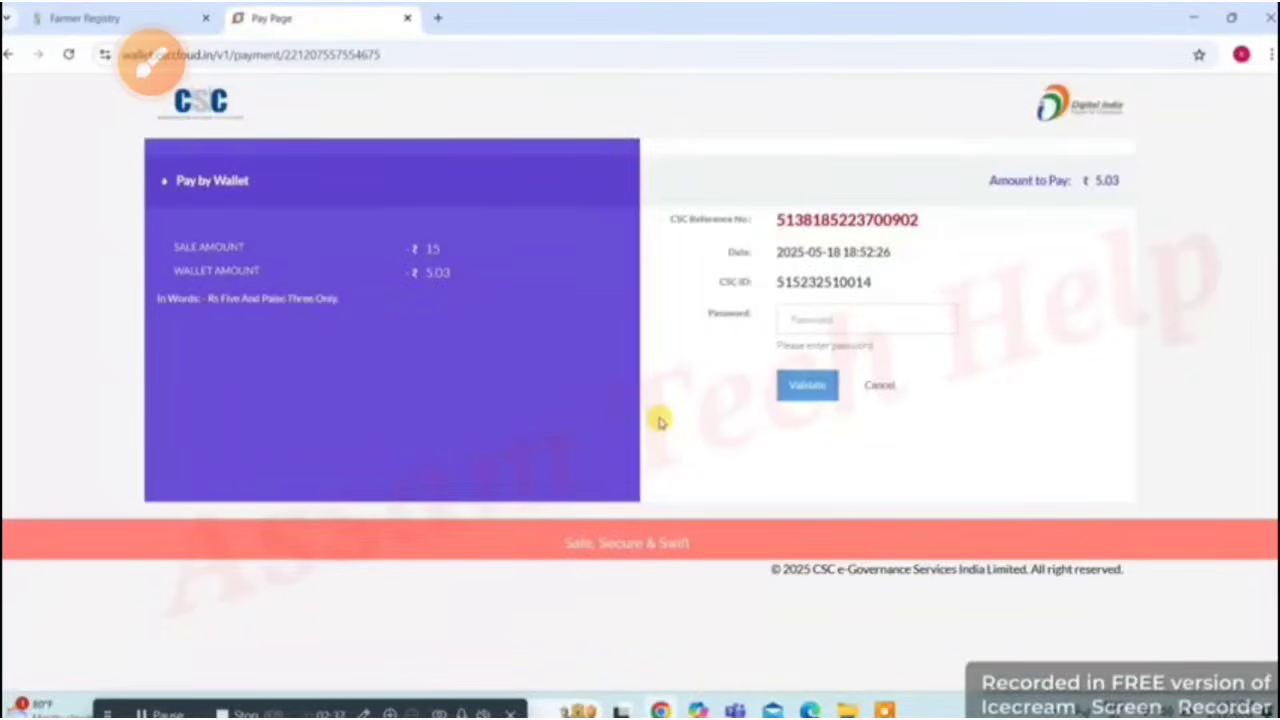
click(826, 324)
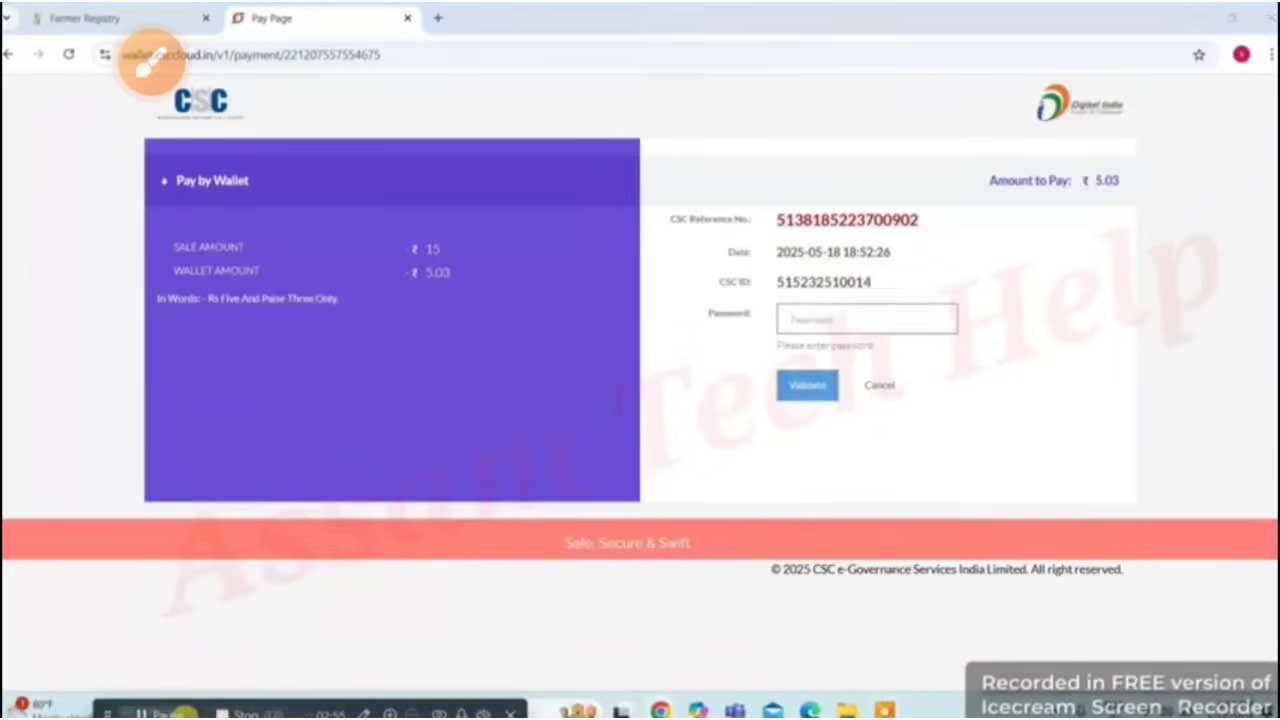
key(ctrl+v)
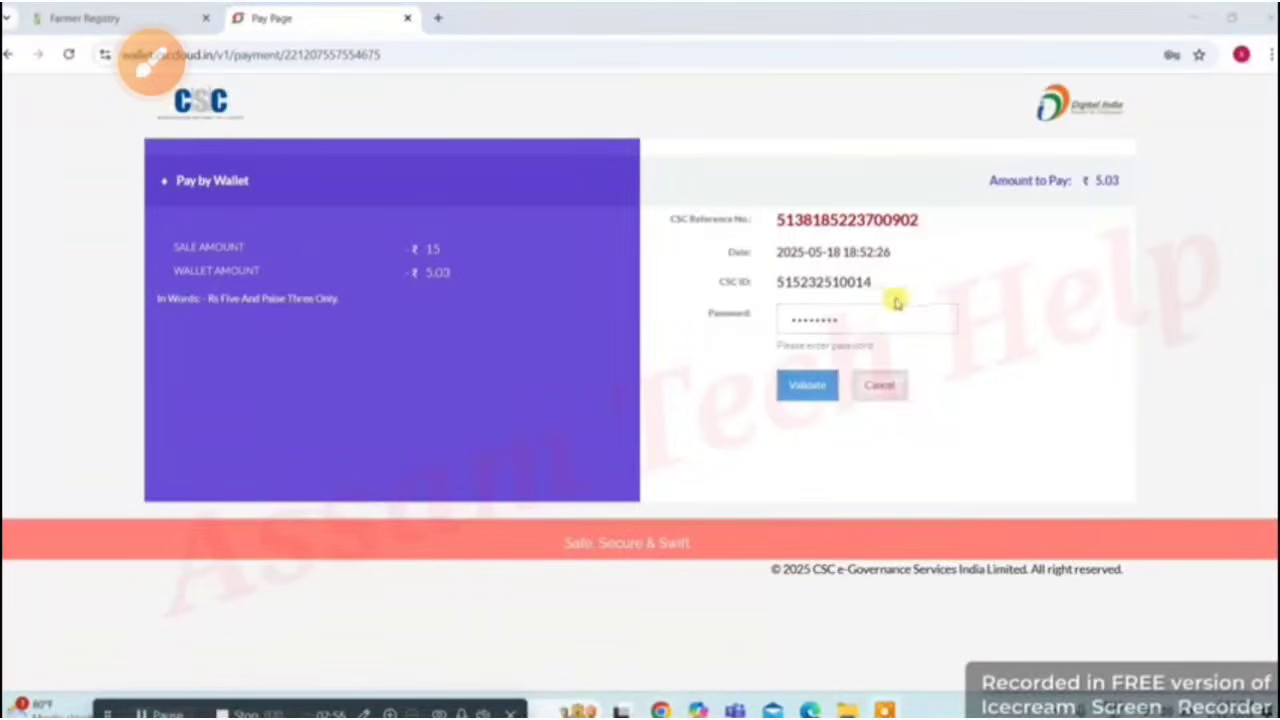
click(822, 386)
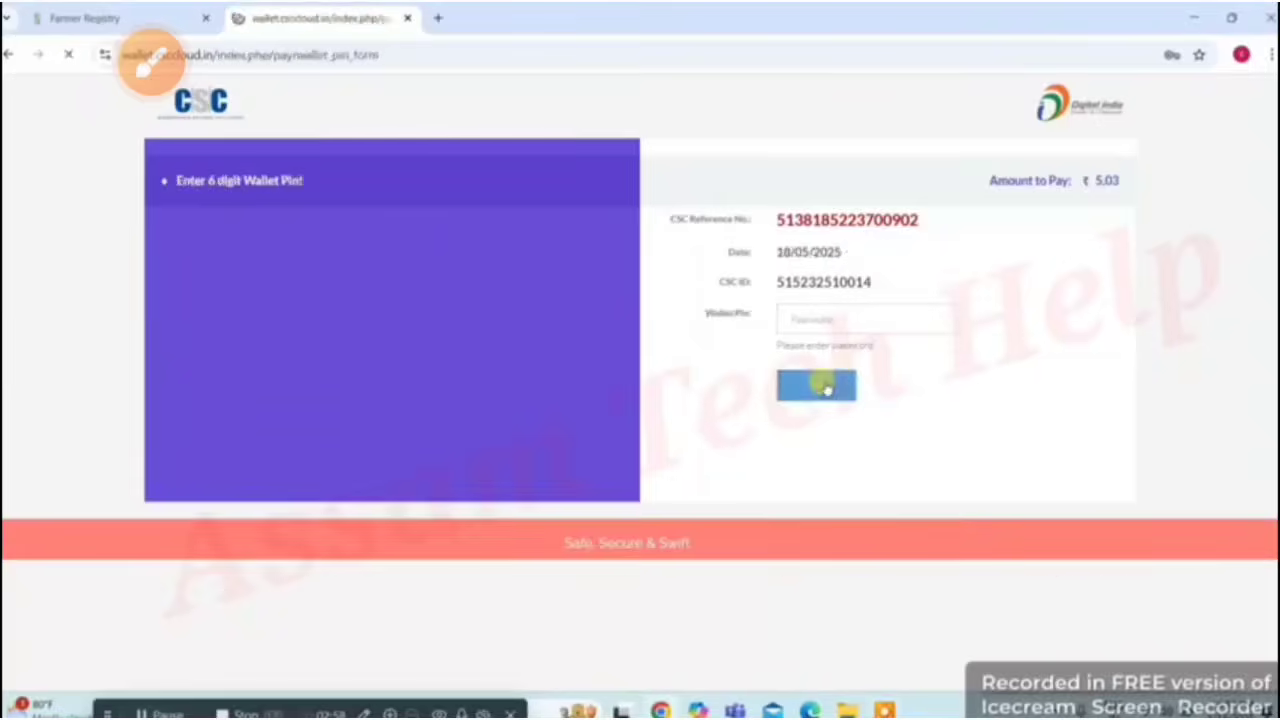
click(873, 320)
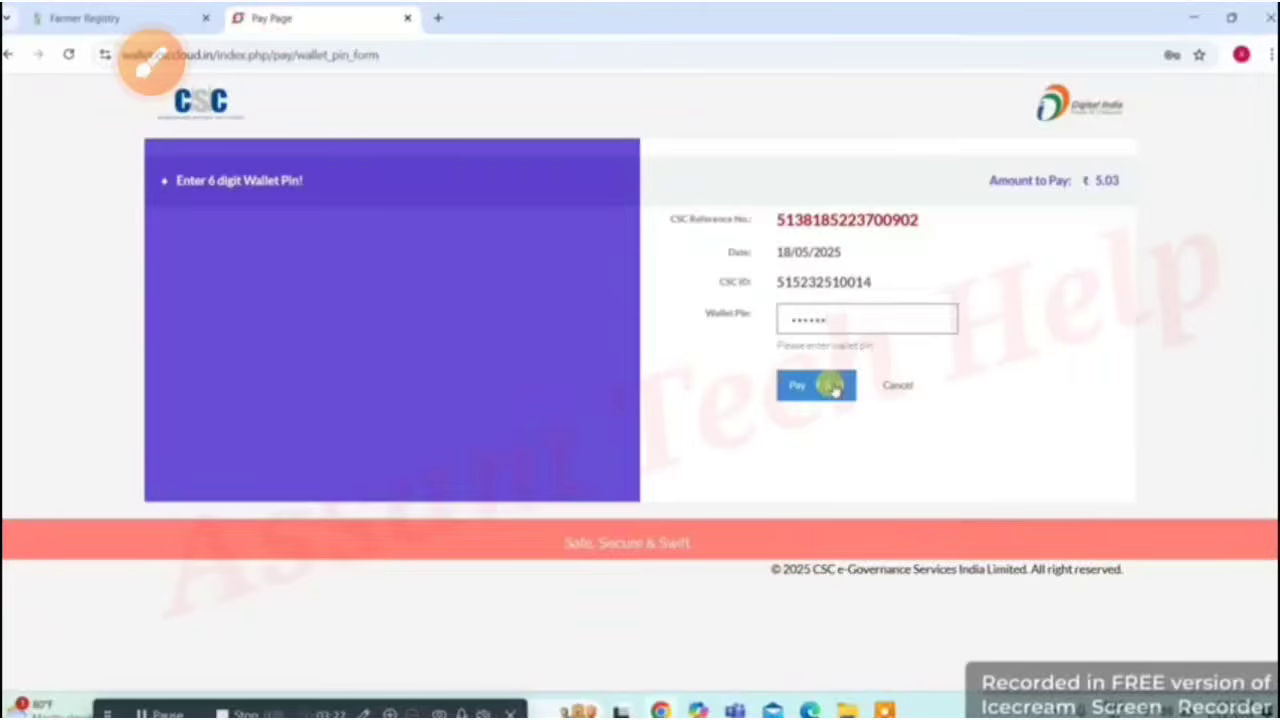
click(812, 390)
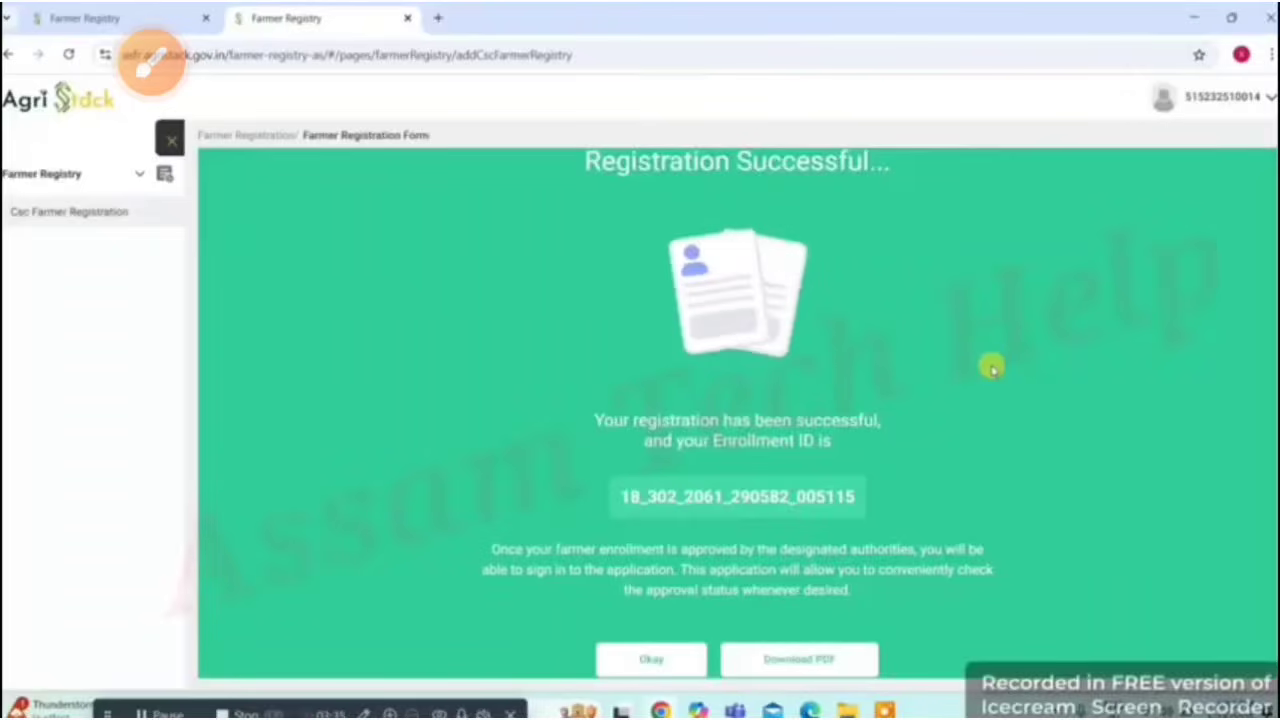
Download the completed farmer registration form and save all its pages as a PDF file
click(795, 665)
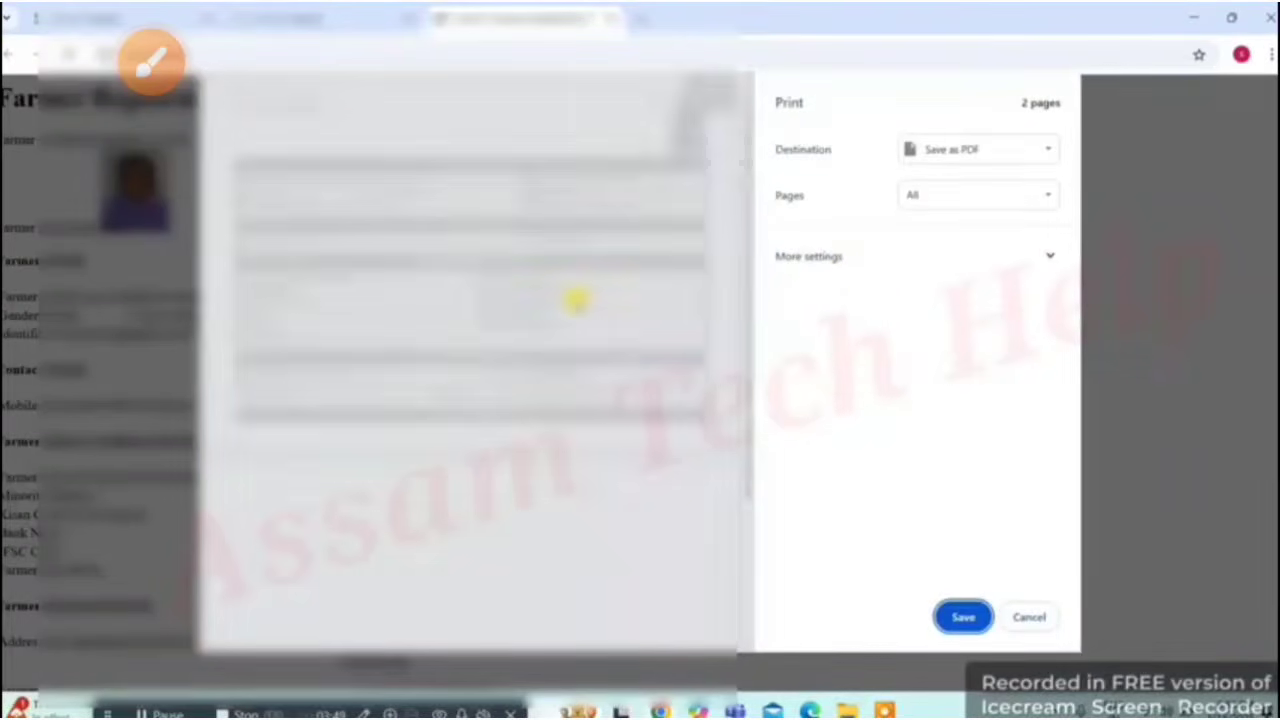
click(960, 615)
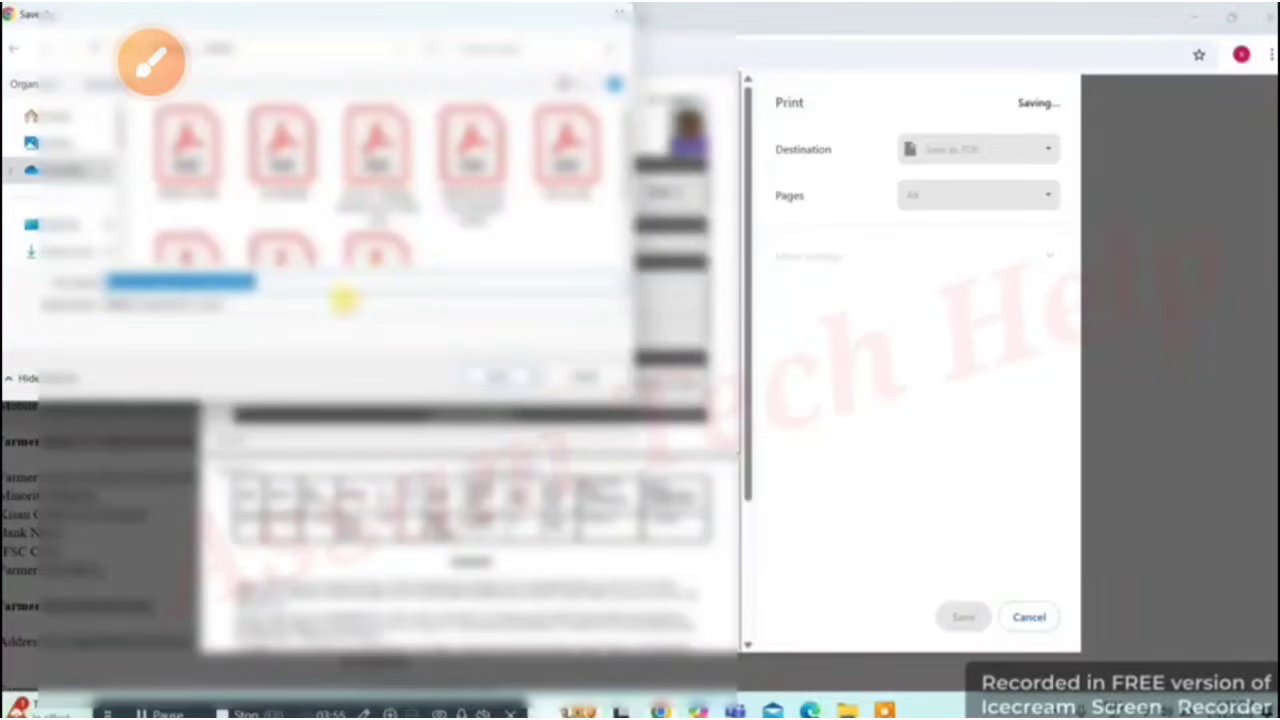
click(150, 712)
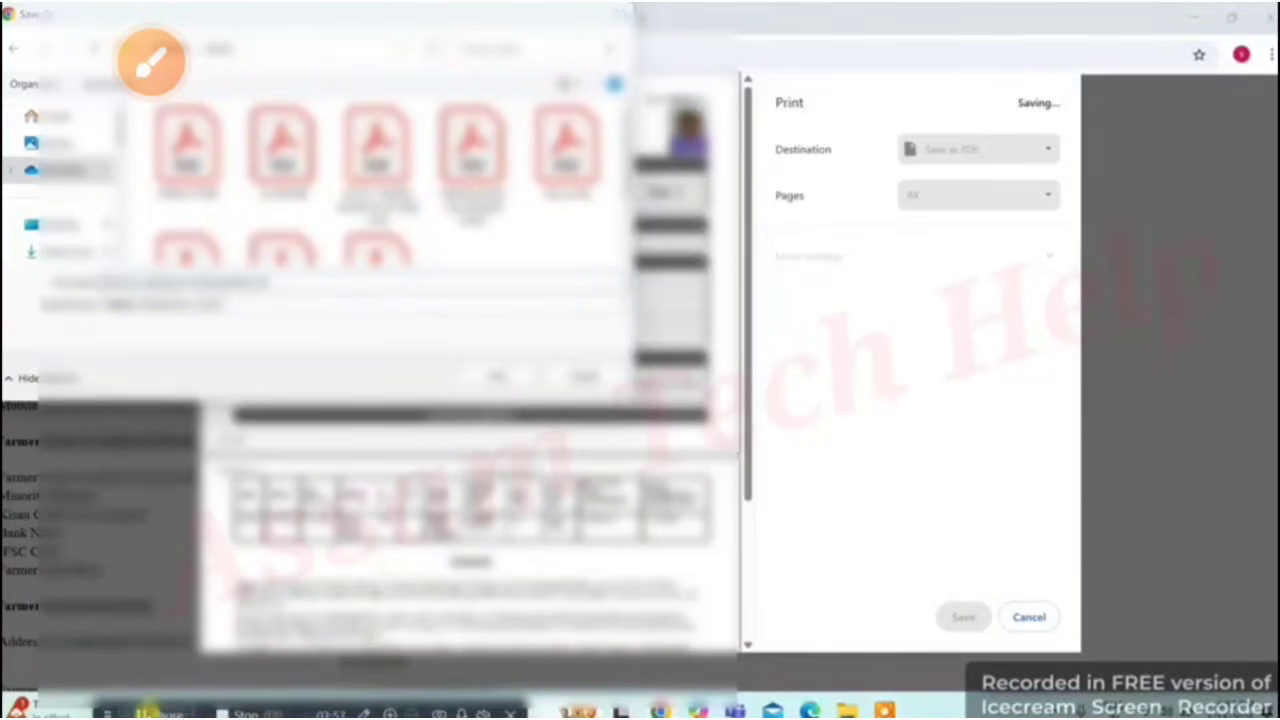
click(500, 375)
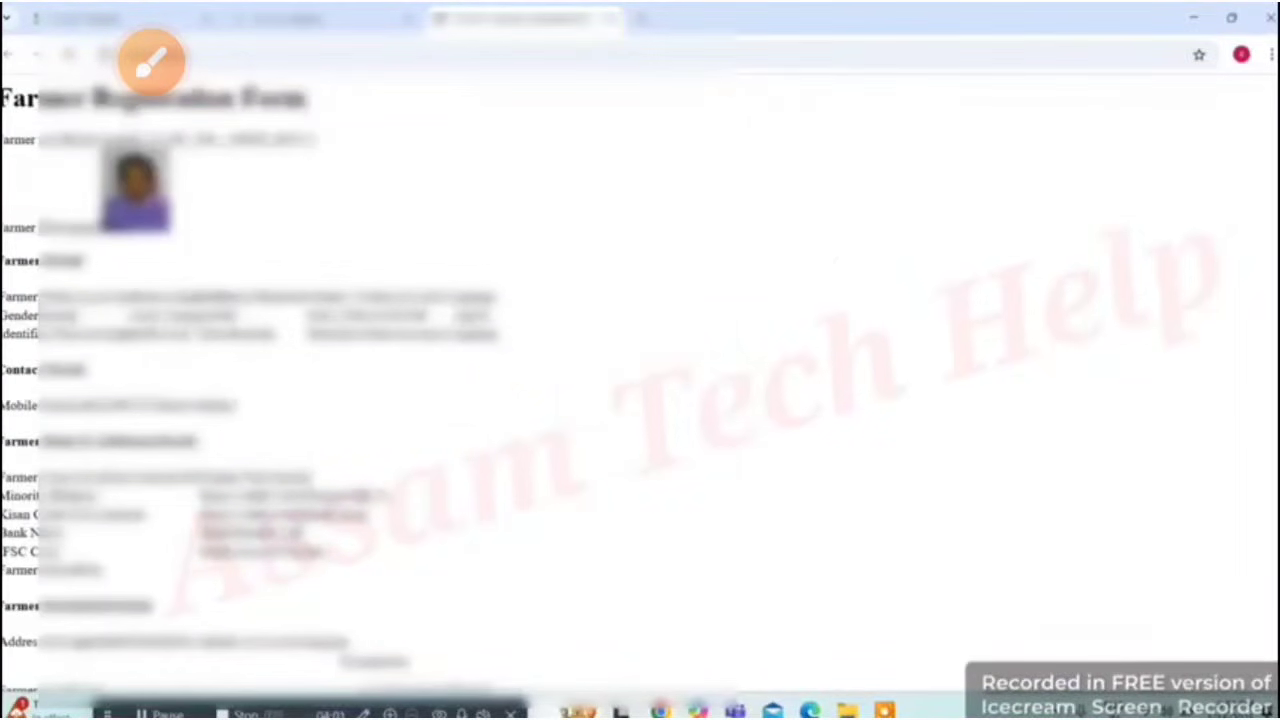
Look through the generated farmer registration form down to the annexure, and close it to return to the registration confirmation page
scroll(1206, 526, down, 5)
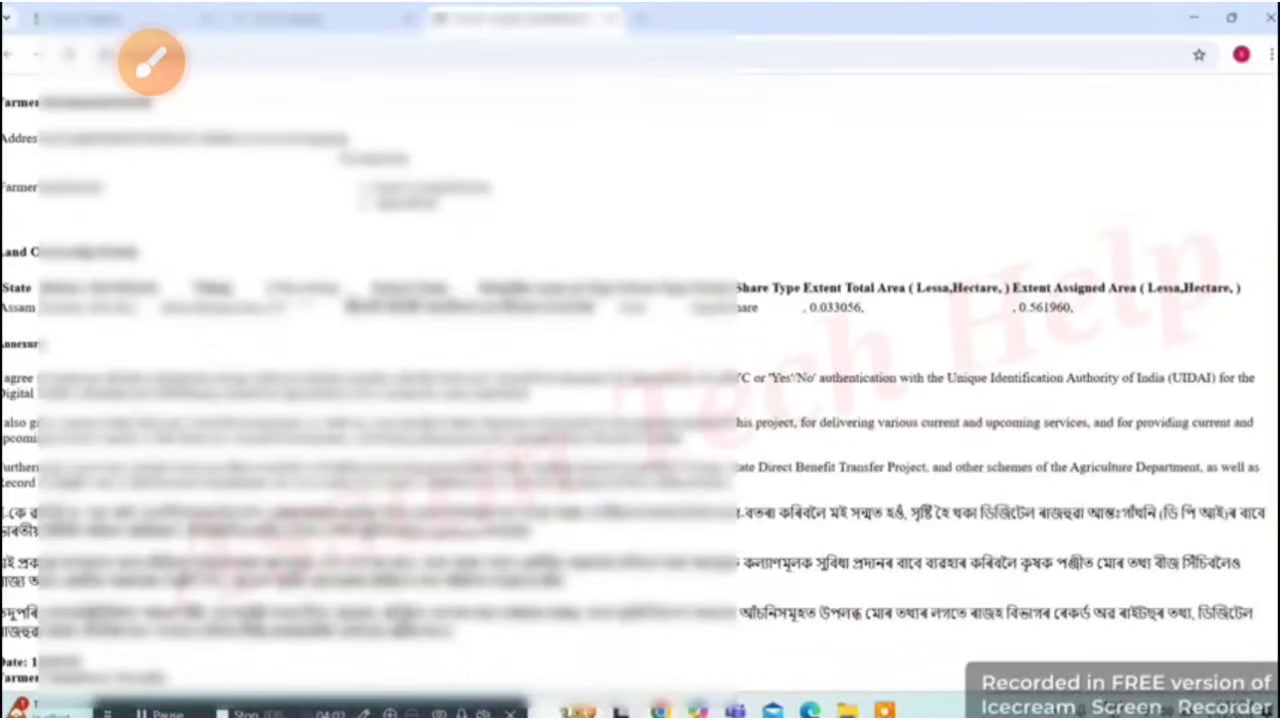
scroll(640, 380, up, 5)
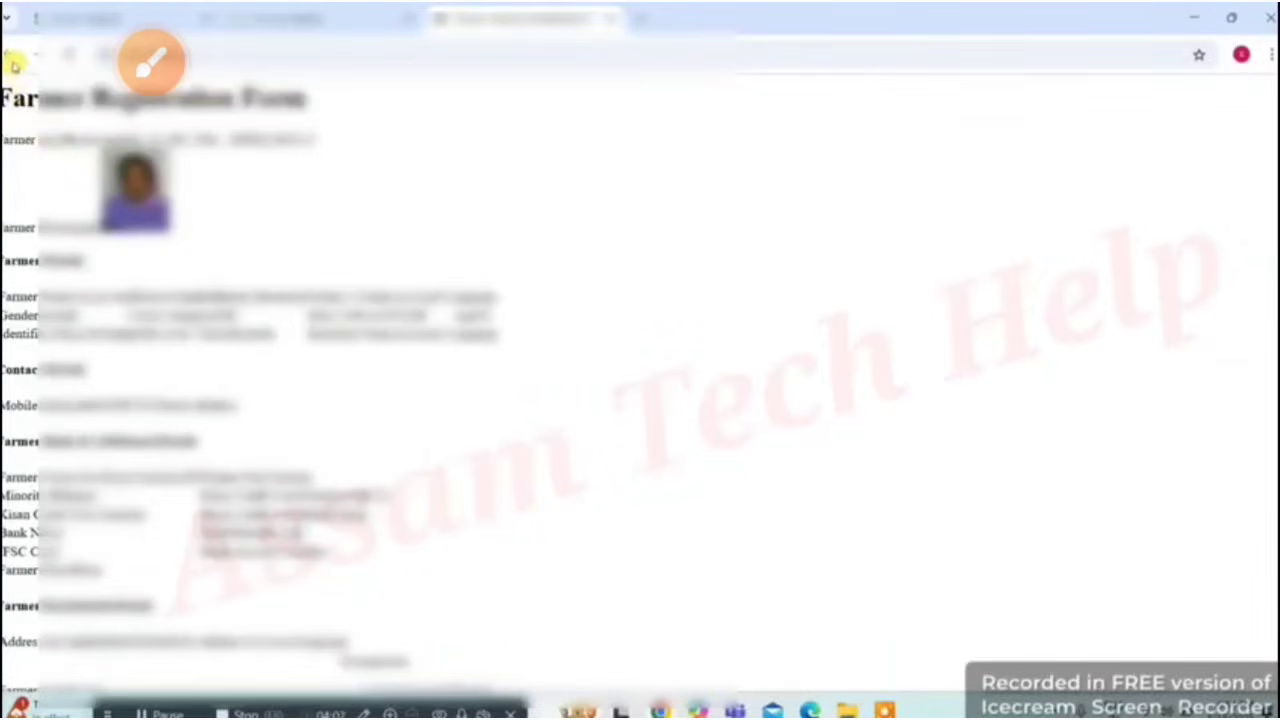
click(380, 12)
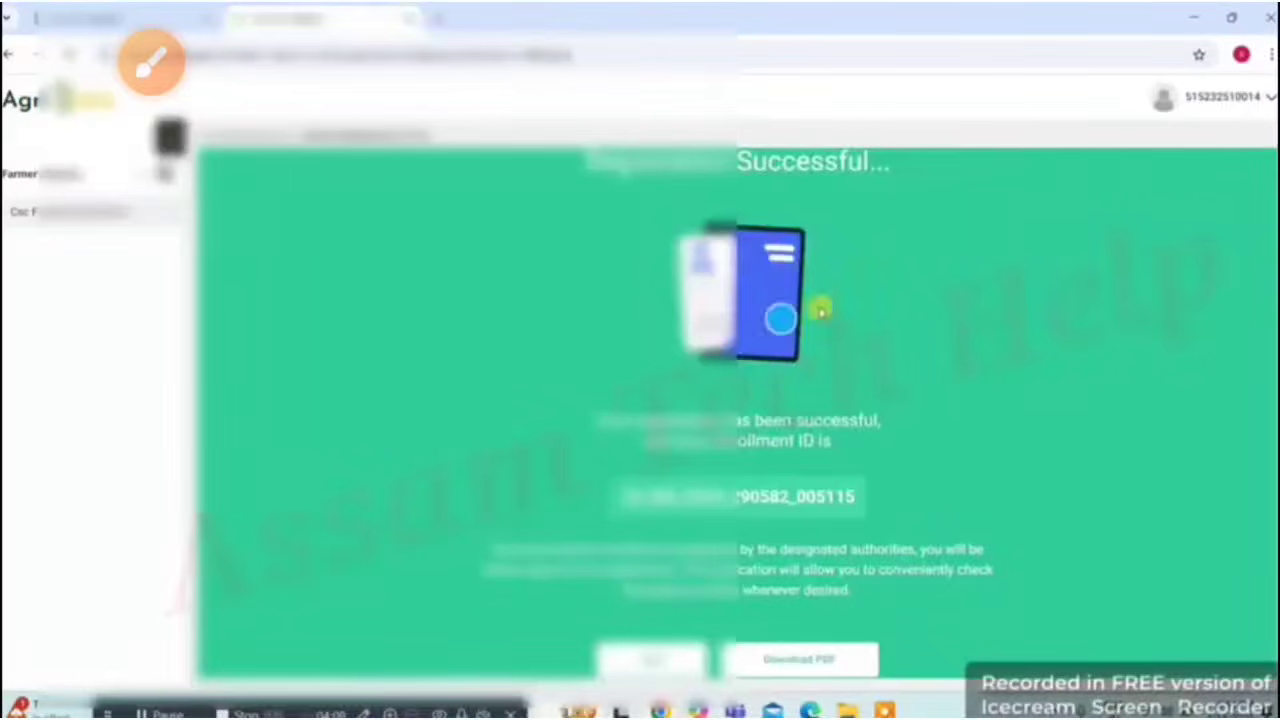